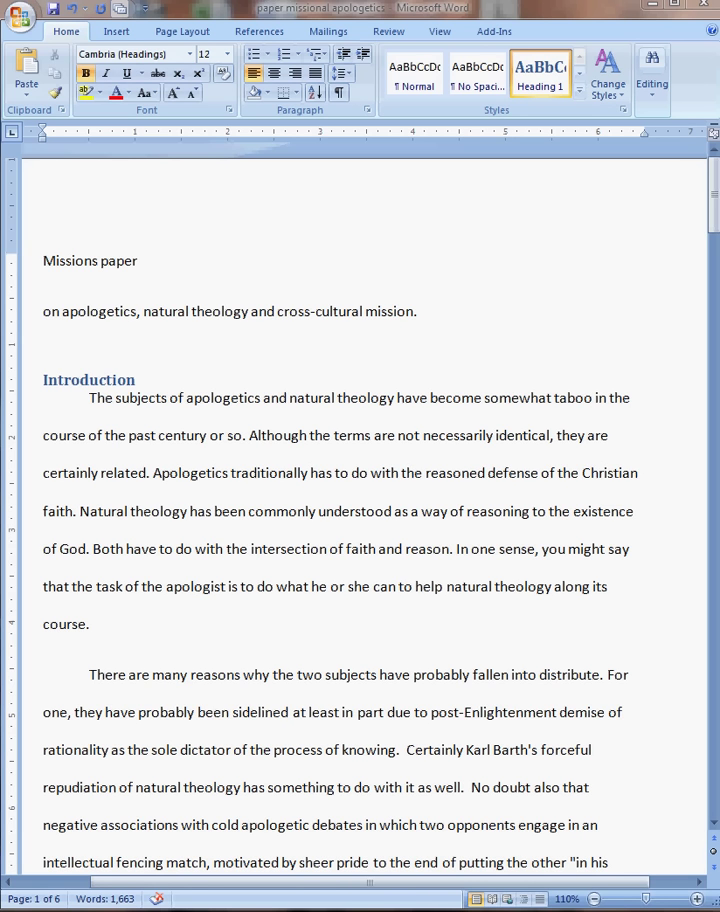
Step: Check the styles of a body paragraph and the Heading 1 'Introduction' heading, then show the View options
{"action": "scroll", "coordinate": [356, 262], "scroll_direction": "down", "scroll_amount": 3}
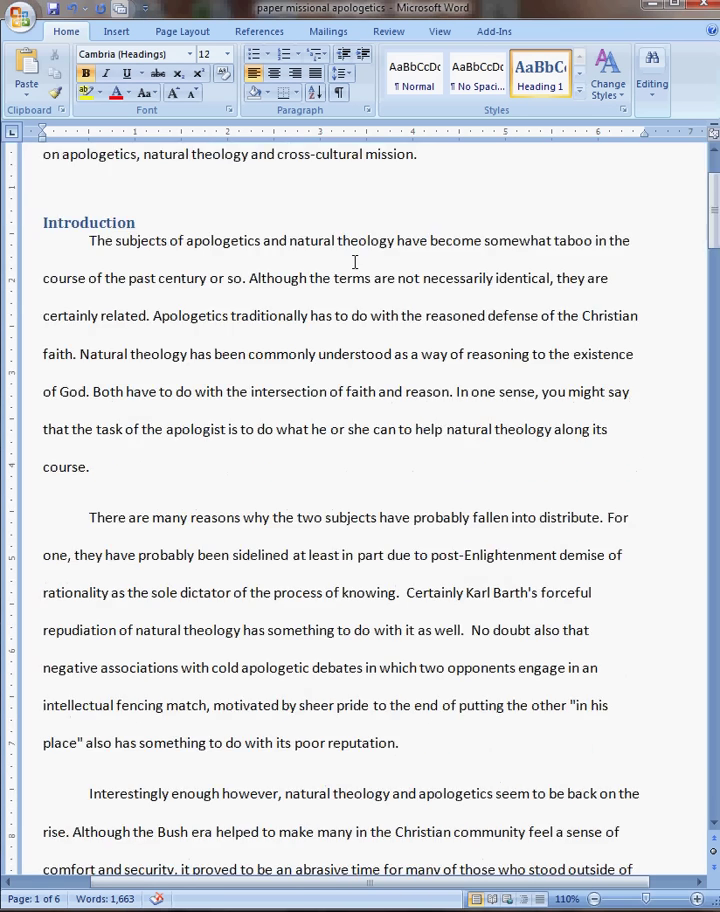
{"action": "scroll", "coordinate": [357, 266], "scroll_direction": "down", "scroll_amount": 2}
{"action": "scroll", "coordinate": [360, 265], "scroll_direction": "up", "scroll_amount": 5}
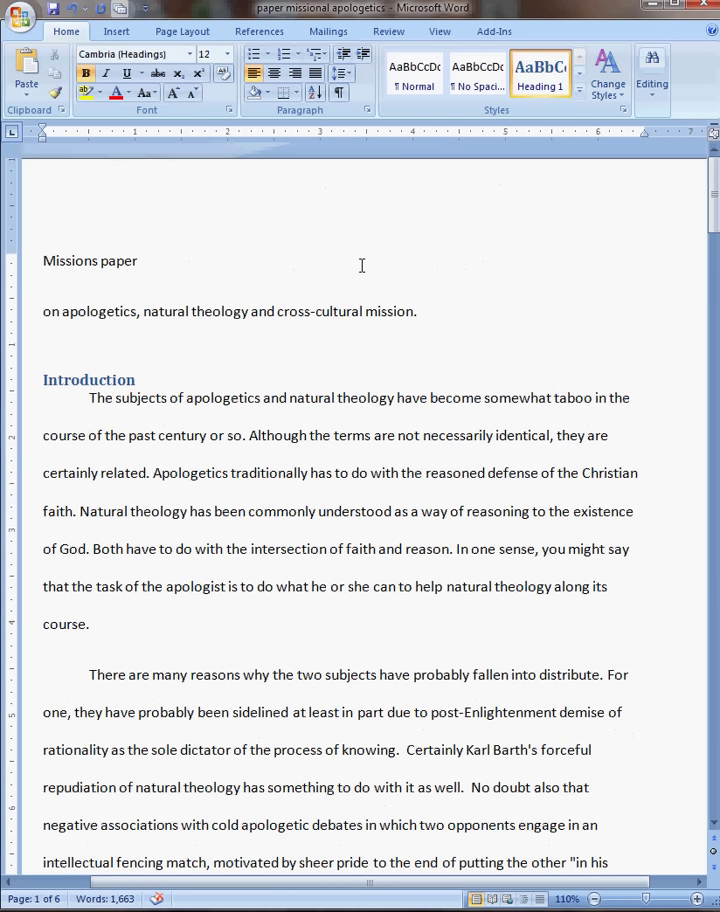
{"action": "left_click", "coordinate": [296, 396]}
{"action": "left_click", "coordinate": [297, 372]}
{"action": "left_click", "coordinate": [443, 31]}
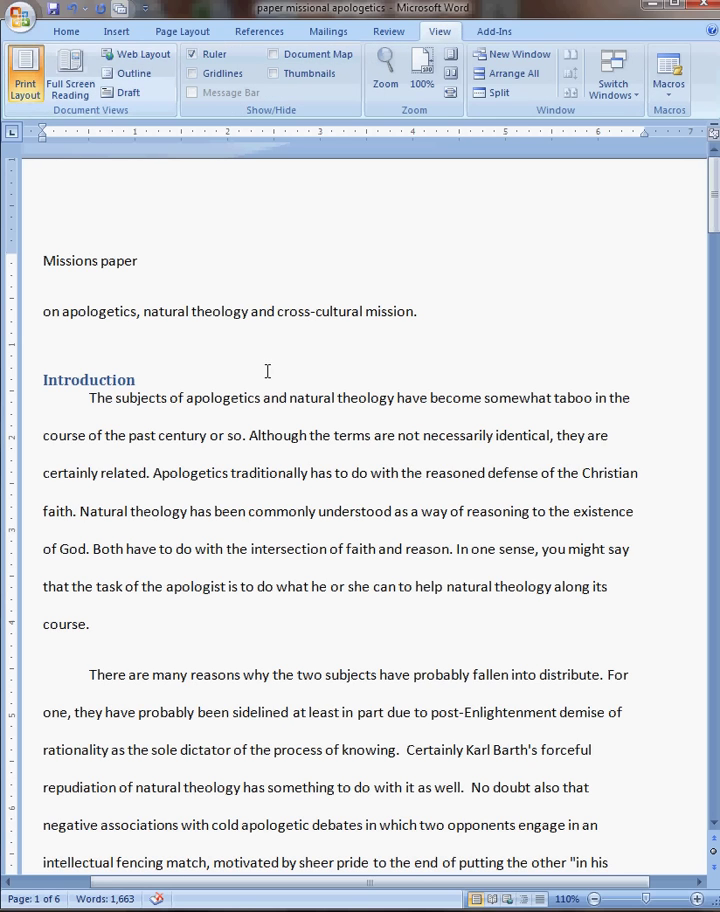
Step: Scroll up and down through the six-page paper to review its contents
{"action": "scroll", "coordinate": [268, 370], "scroll_direction": "down", "scroll_amount": 5}
{"action": "scroll", "coordinate": [270, 365], "scroll_direction": "up", "scroll_amount": 5}
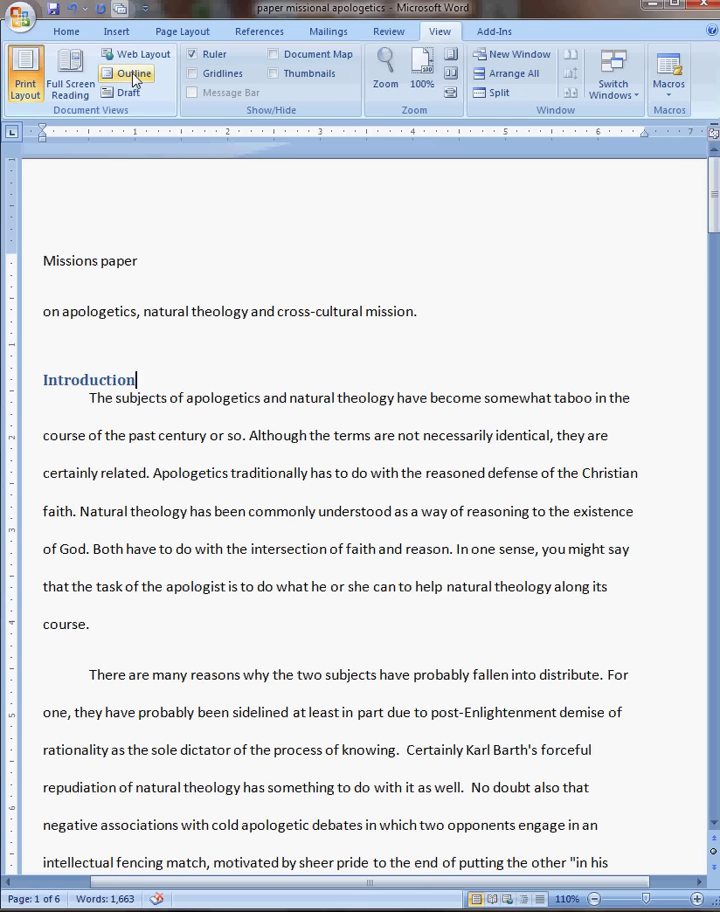
{"action": "scroll", "coordinate": [295, 352], "scroll_direction": "down", "scroll_amount": 15}
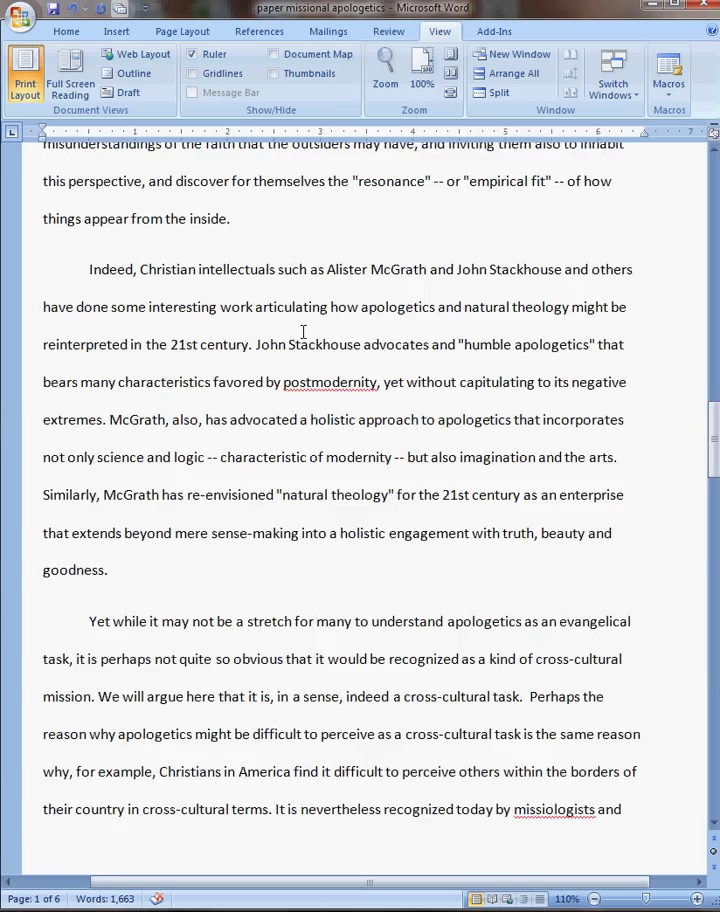
{"action": "scroll", "coordinate": [303, 331], "scroll_direction": "down", "scroll_amount": 20}
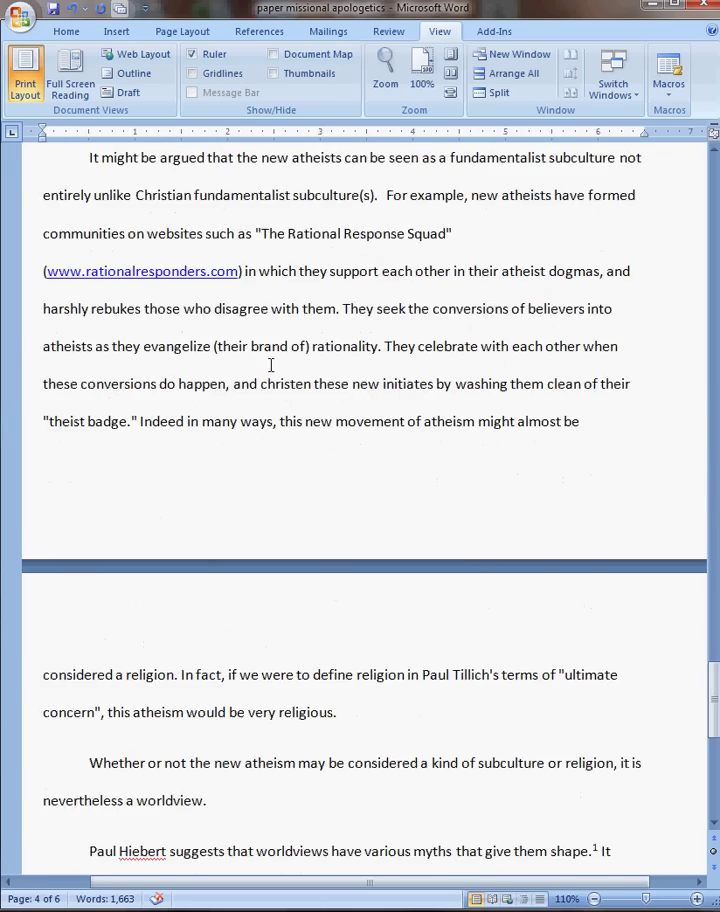
{"action": "scroll", "coordinate": [270, 365], "scroll_direction": "down", "scroll_amount": 7}
{"action": "scroll", "coordinate": [368, 386], "scroll_direction": "up", "scroll_amount": 5}
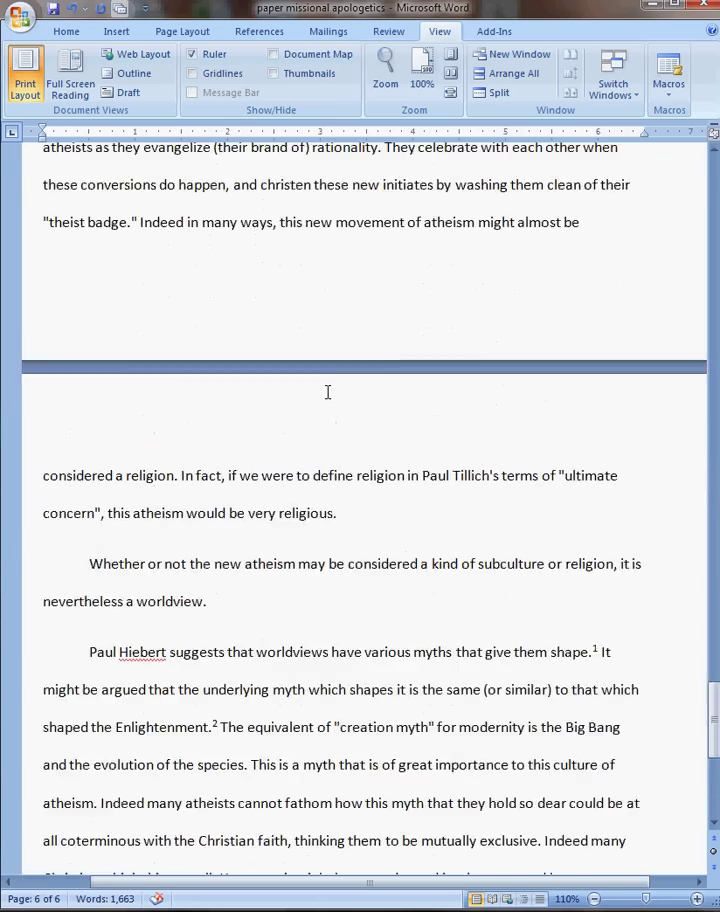
{"action": "scroll", "coordinate": [337, 385], "scroll_direction": "up", "scroll_amount": 10}
{"action": "scroll", "coordinate": [352, 366], "scroll_direction": "up", "scroll_amount": 20}
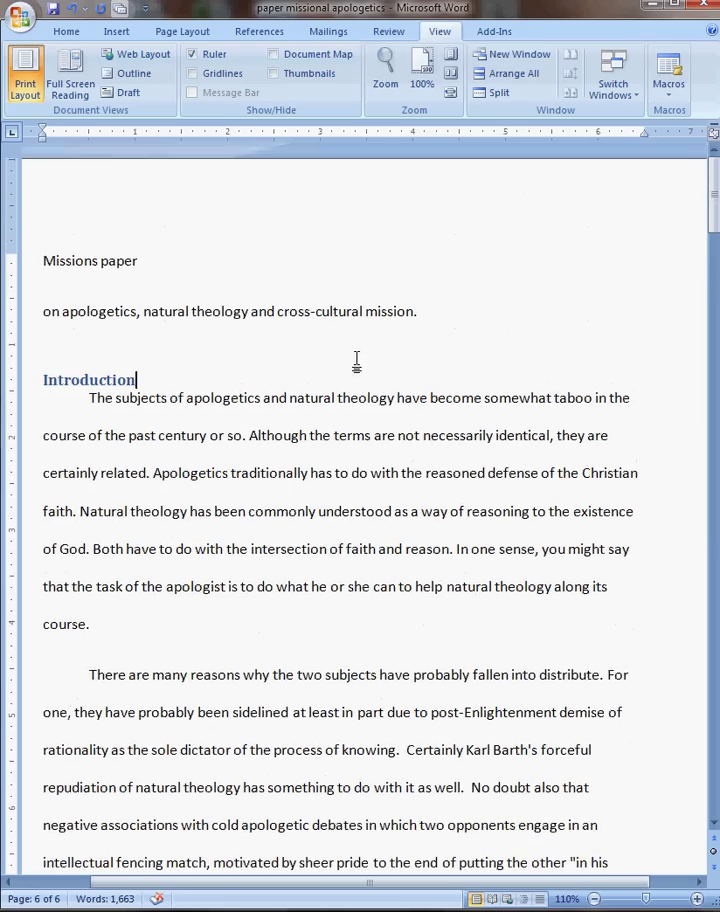
{"action": "scroll", "coordinate": [358, 365], "scroll_direction": "down", "scroll_amount": 8}
{"action": "scroll", "coordinate": [360, 320], "scroll_direction": "down", "scroll_amount": 10}
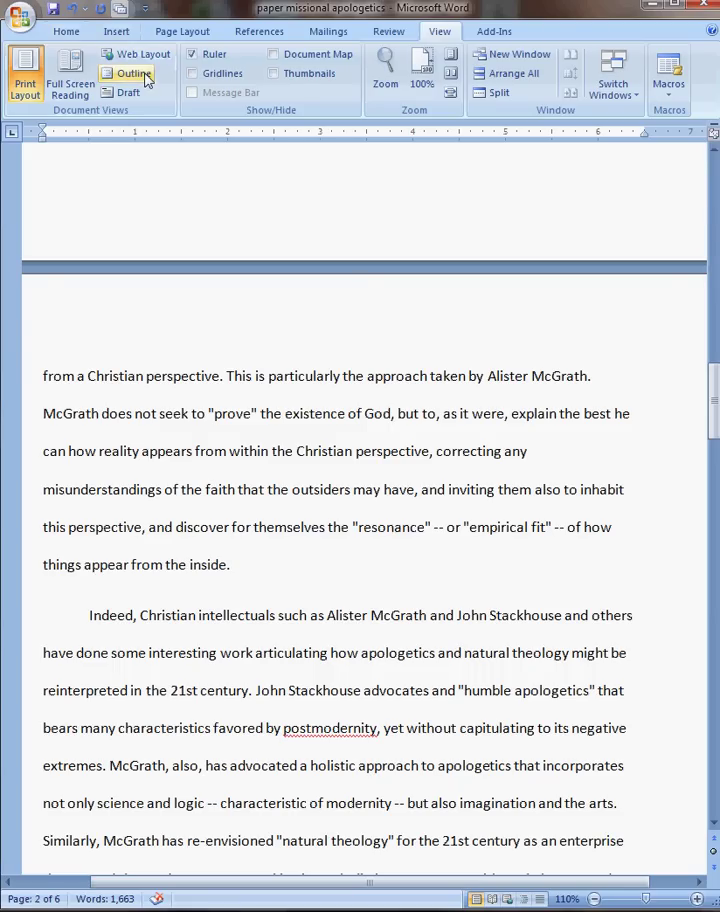
{"action": "left_click", "coordinate": [146, 80]}
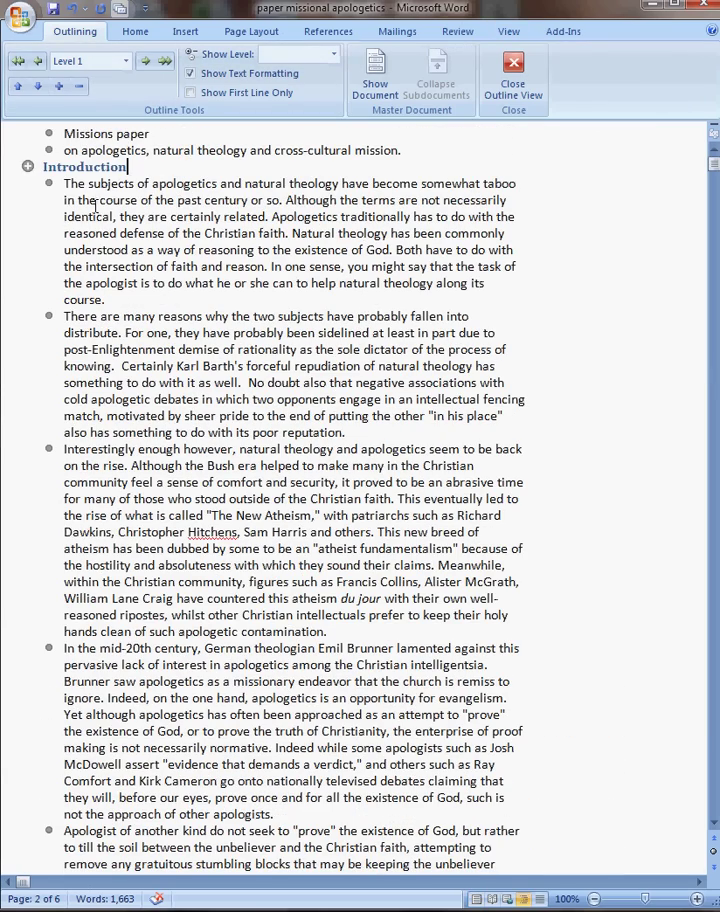
{"action": "scroll", "coordinate": [137, 262], "scroll_direction": "down", "scroll_amount": 15}
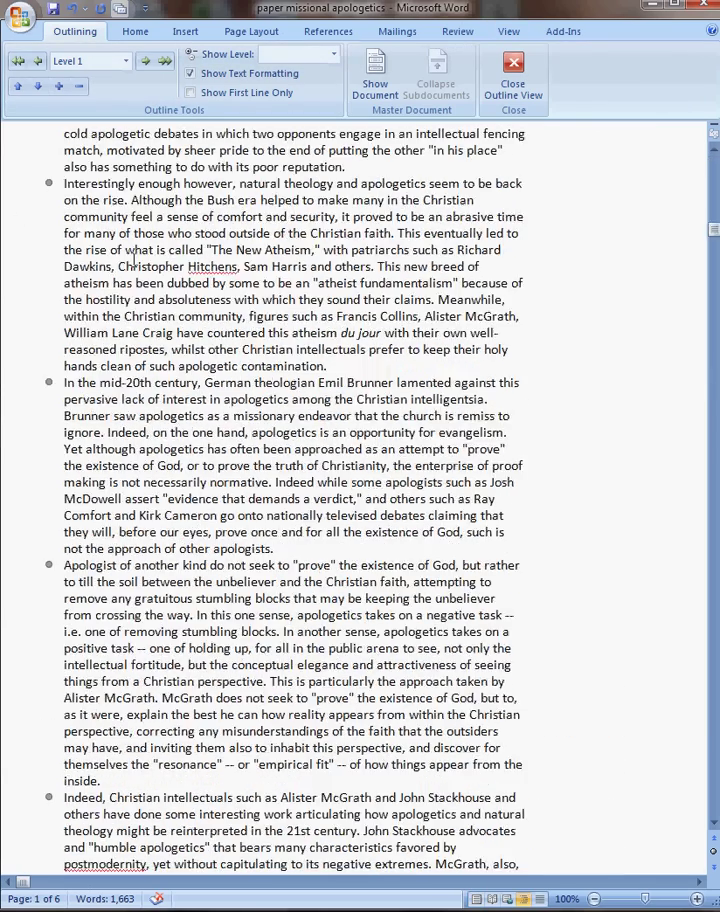
{"action": "scroll", "coordinate": [137, 262], "scroll_direction": "down", "scroll_amount": 4}
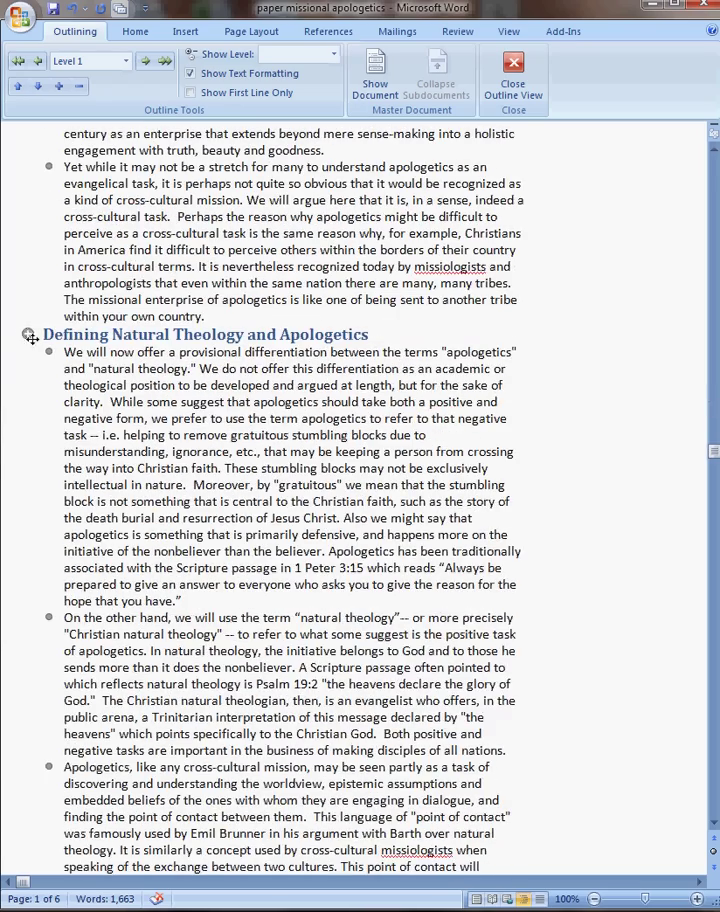
{"action": "left_click", "coordinate": [26, 333]}
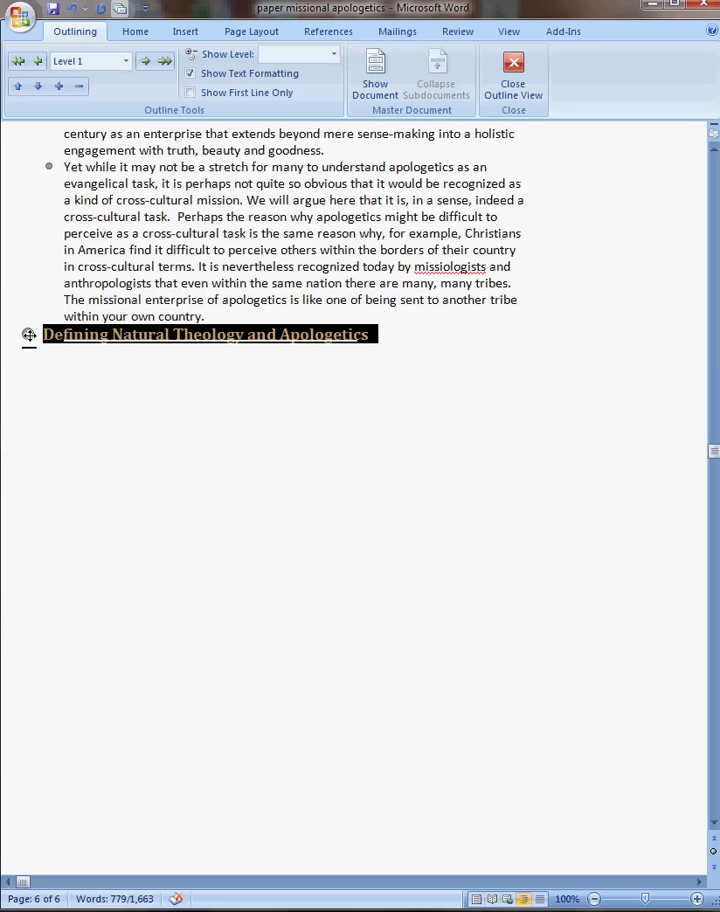
{"action": "scroll", "coordinate": [77, 333], "scroll_direction": "down", "scroll_amount": 5}
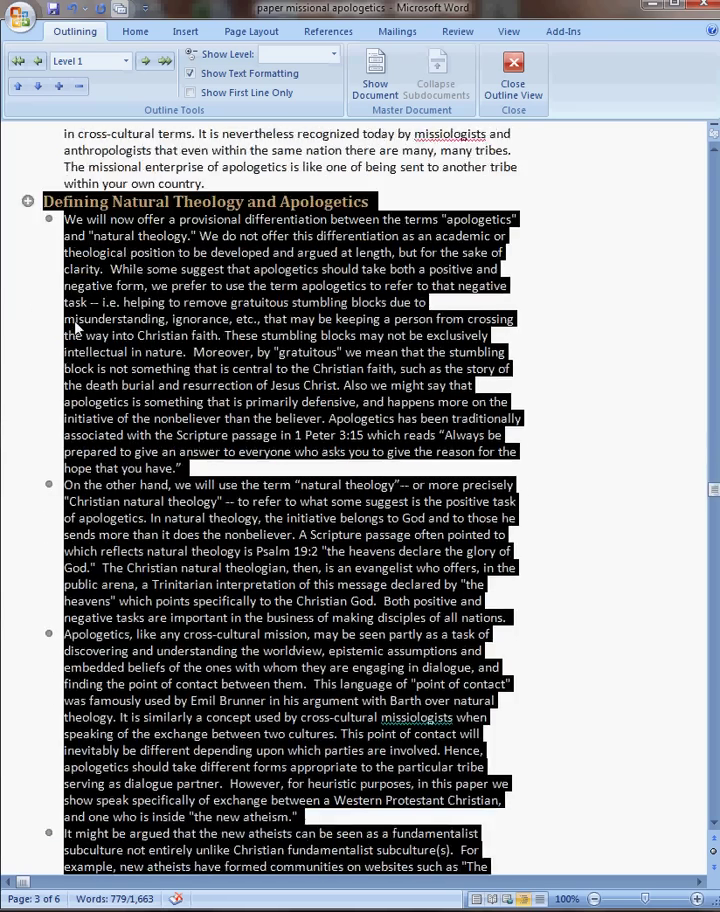
{"action": "scroll", "coordinate": [77, 333], "scroll_direction": "down", "scroll_amount": 12}
{"action": "scroll", "coordinate": [224, 686], "scroll_direction": "up", "scroll_amount": 13}
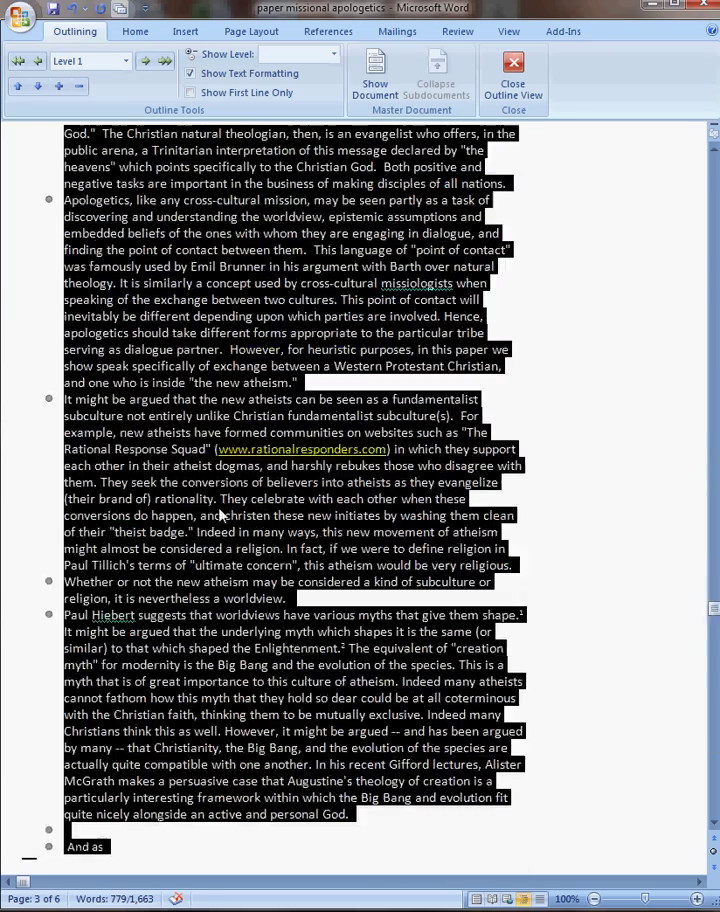
{"action": "left_click", "coordinate": [222, 508]}
{"action": "scroll", "coordinate": [204, 283], "scroll_direction": "up", "scroll_amount": 20}
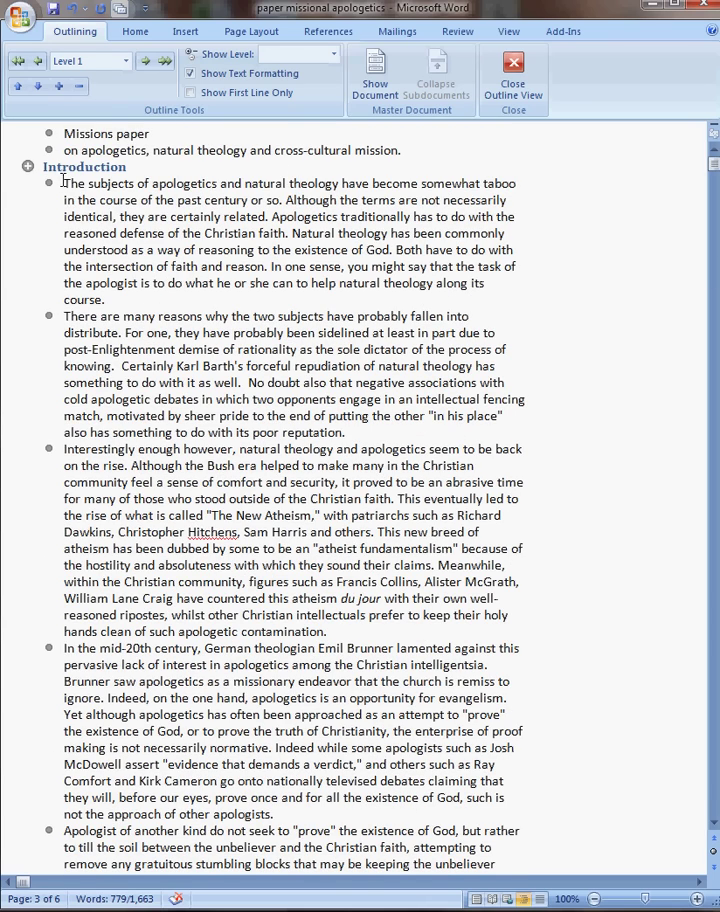
Step: Retype 'Introduction' on its own line above the first paragraph and make it a Level 1 heading
{"action": "left_click", "coordinate": [64, 182]}
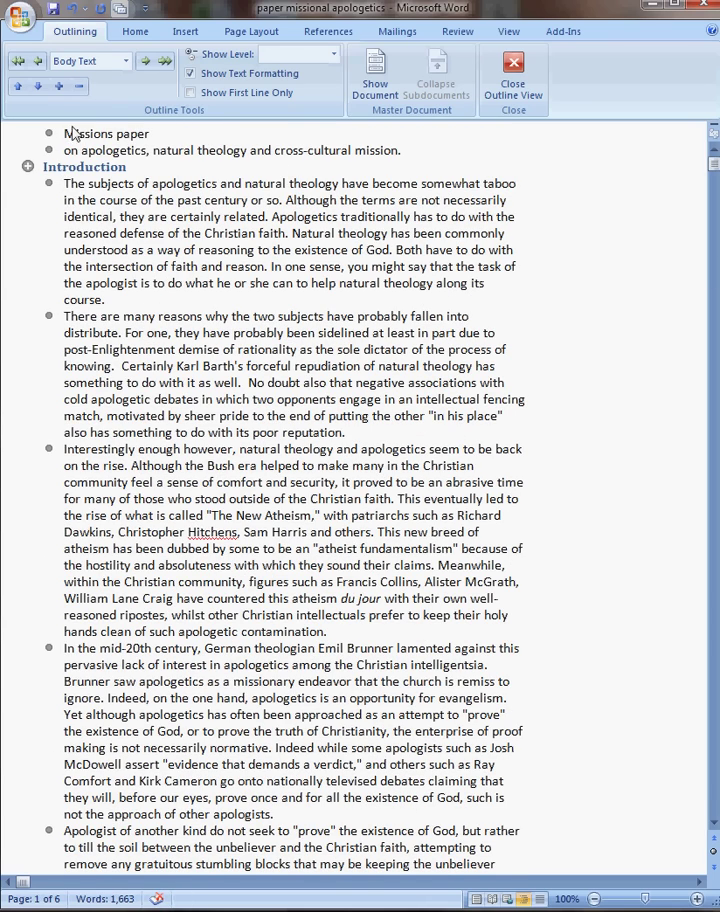
{"action": "double_click", "coordinate": [64, 167]}
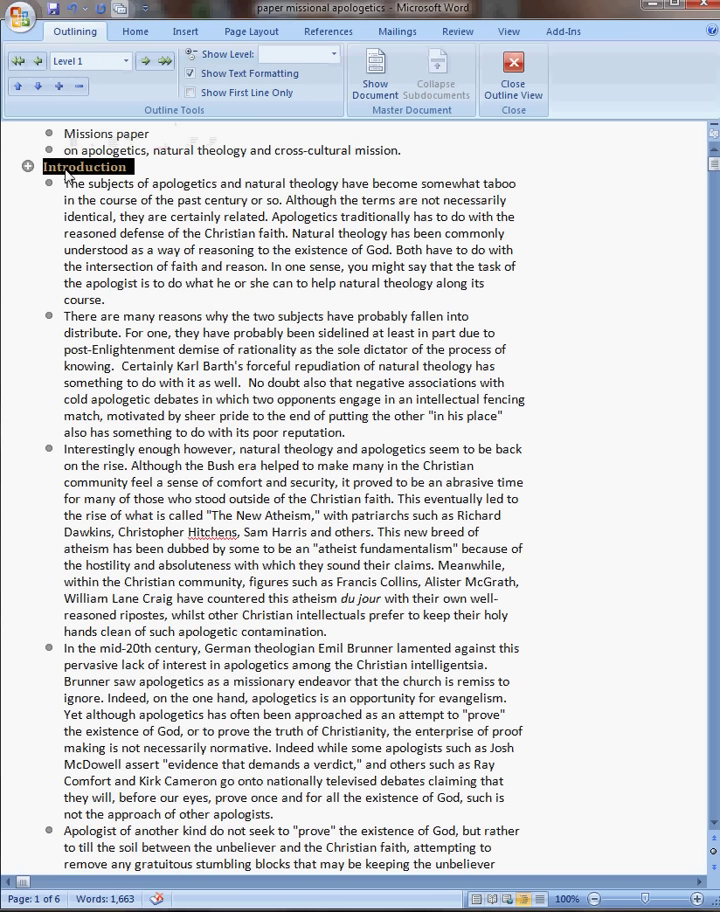
{"action": "left_click", "coordinate": [111, 167]}
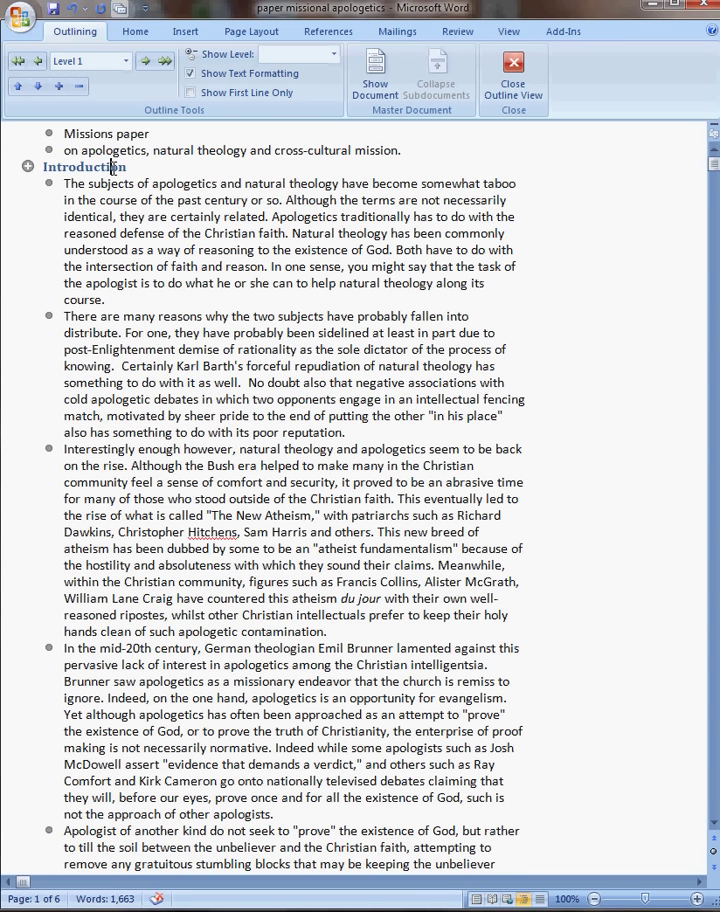
{"action": "triple_click", "coordinate": [111, 167]}
{"action": "key", "text": "Delete"}
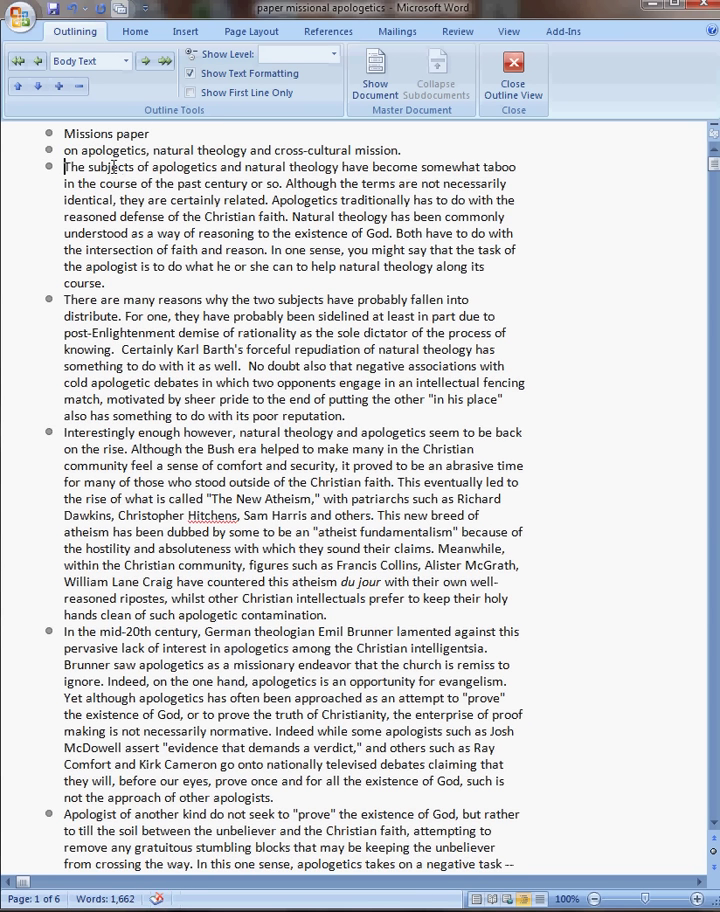
{"action": "key", "text": "Return"}
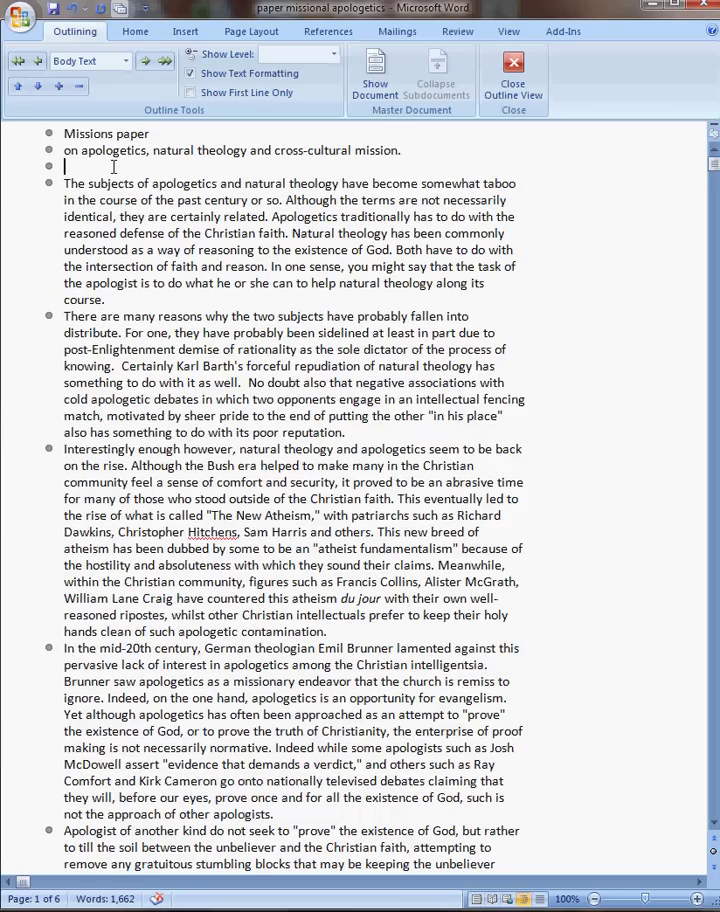
{"action": "type", "text": "Introduction"}
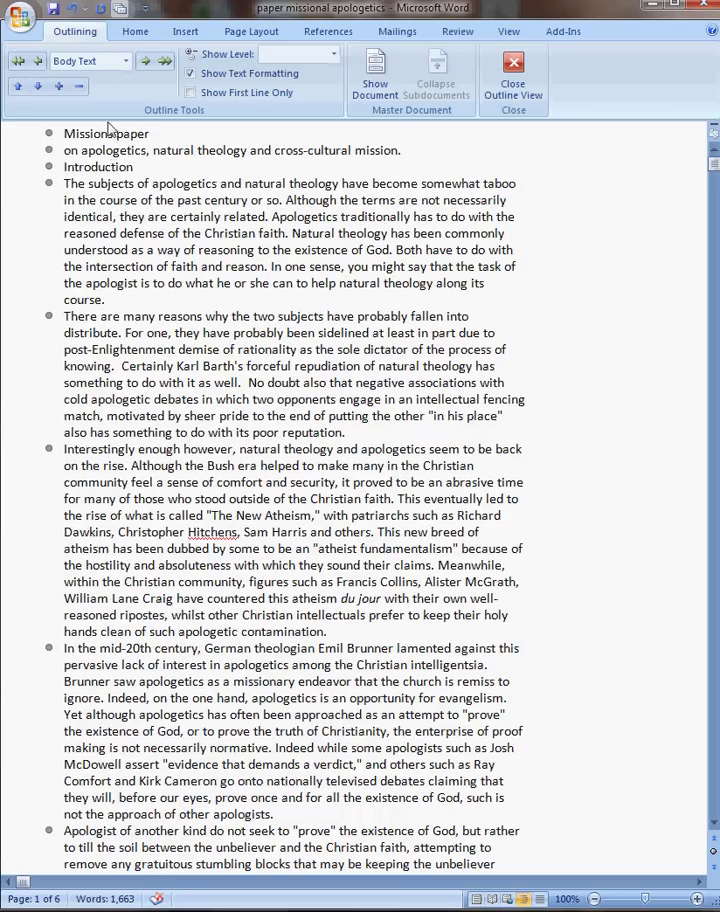
{"action": "left_click", "coordinate": [90, 61]}
{"action": "left_click", "coordinate": [80, 77]}
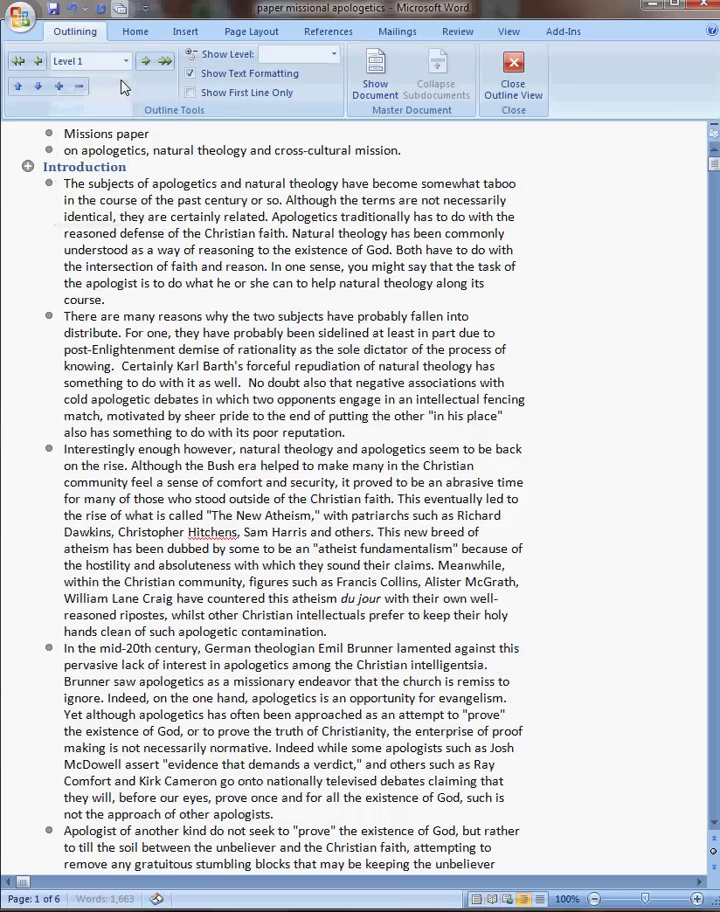
{"action": "left_click", "coordinate": [205, 184]}
{"action": "left_click", "coordinate": [30, 166]}
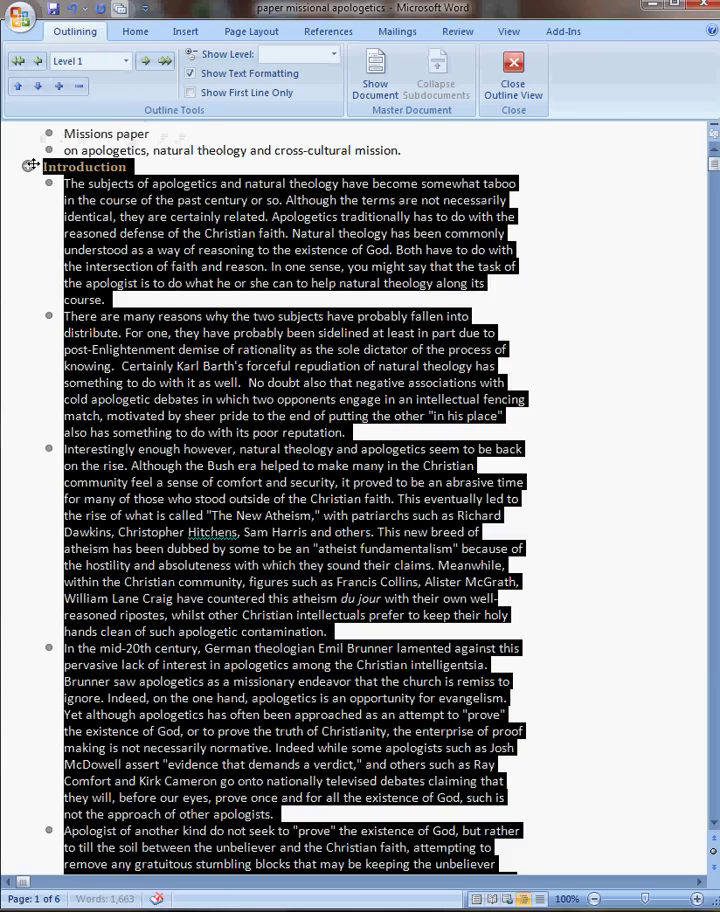
{"action": "double_click", "coordinate": [30, 166]}
{"action": "double_click", "coordinate": [30, 185]}
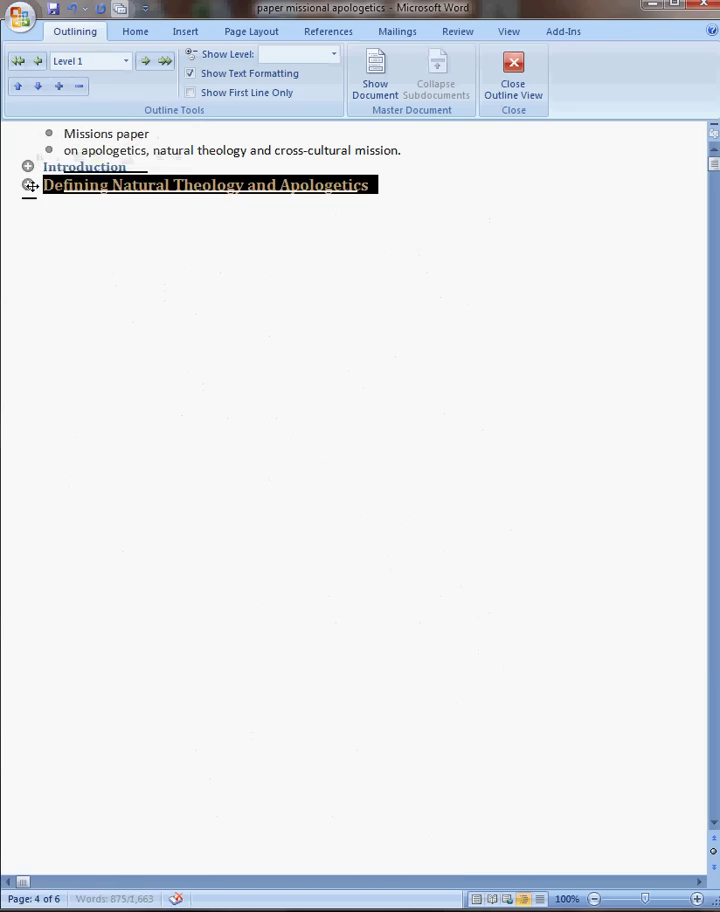
{"action": "left_click", "coordinate": [189, 184]}
{"action": "double_click", "coordinate": [27, 166]}
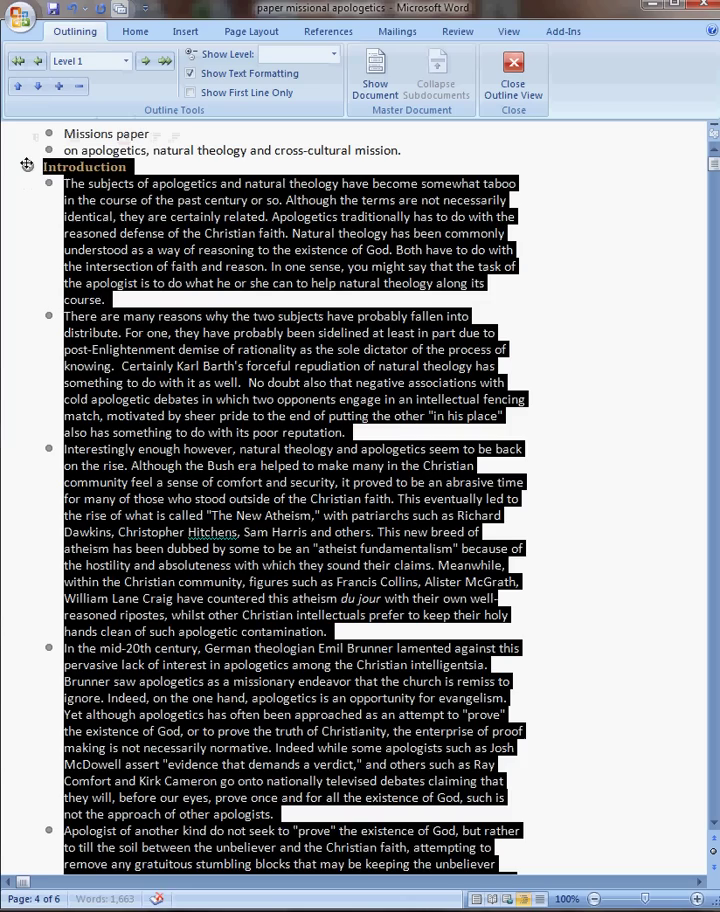
{"action": "left_click", "coordinate": [66, 184]}
{"action": "triple_click", "coordinate": [70, 198]}
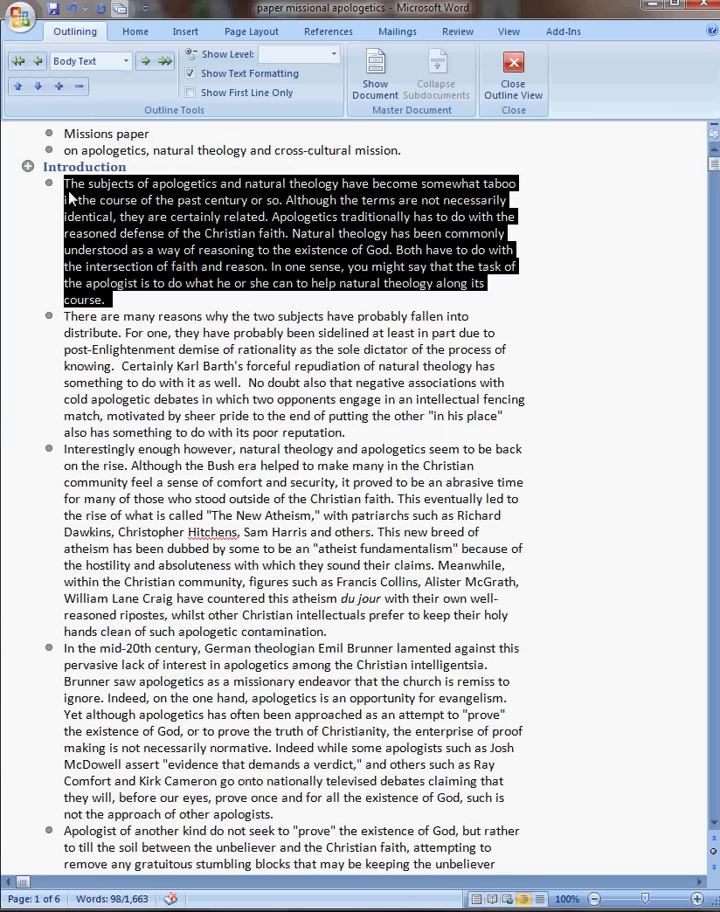
Step: Insert a new line 'The Taboo' above the first paragraph under Introduction
{"action": "left_click", "coordinate": [64, 184]}
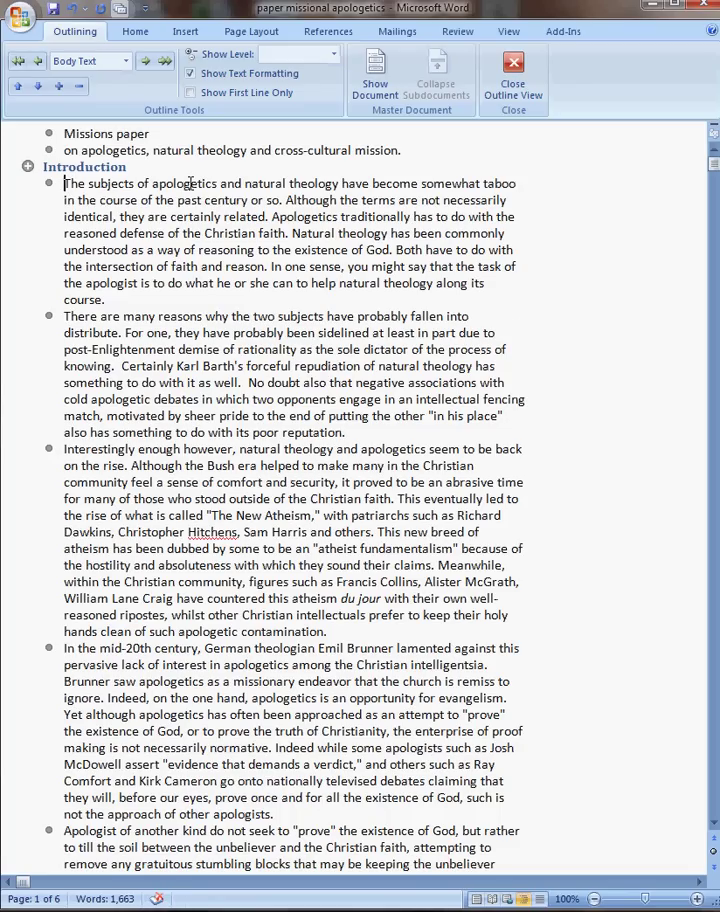
{"action": "key", "text": "Return"}
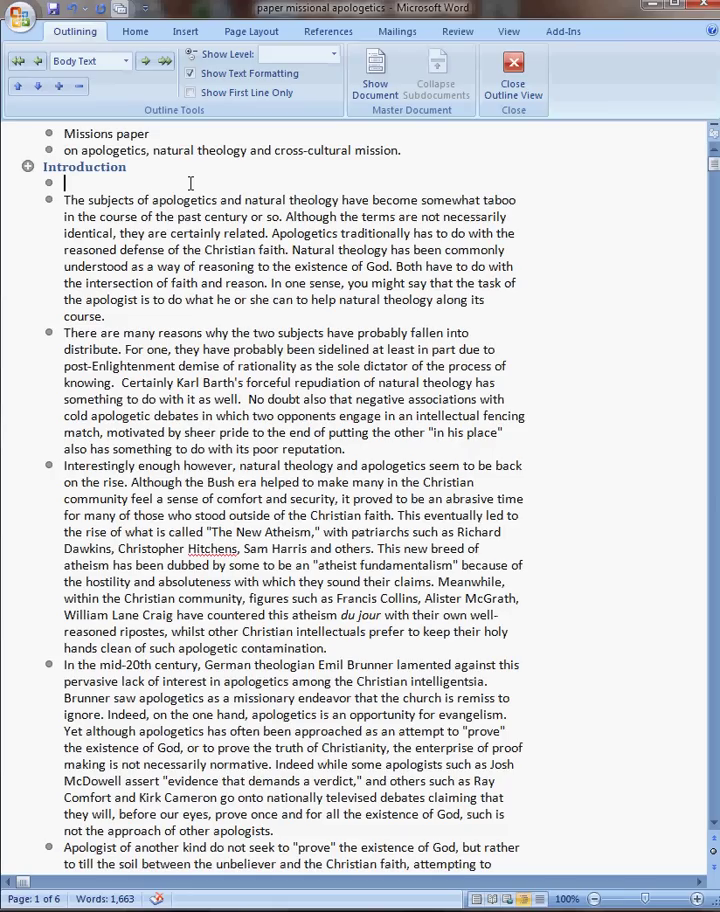
{"action": "type", "text": "The Taboo"}
{"action": "left_click", "coordinate": [248, 316]}
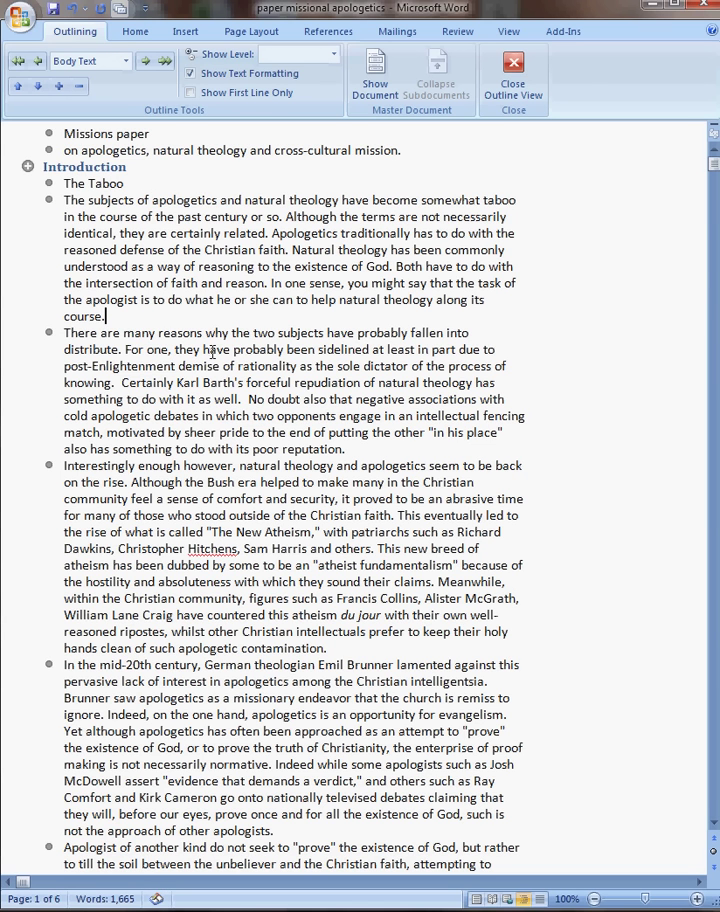
{"action": "left_click", "coordinate": [66, 200], "text": "shift"}
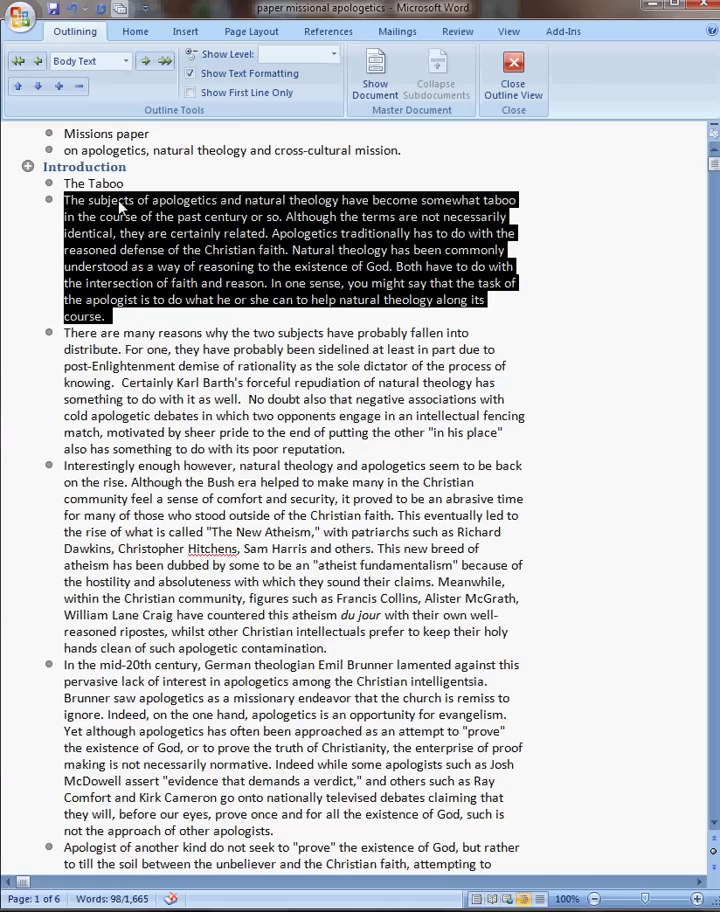
Step: Set 'The Taboo' to outline Level 2 so its paragraph nests beneath it
{"action": "left_click", "coordinate": [118, 200]}
{"action": "left_click", "coordinate": [49, 183]}
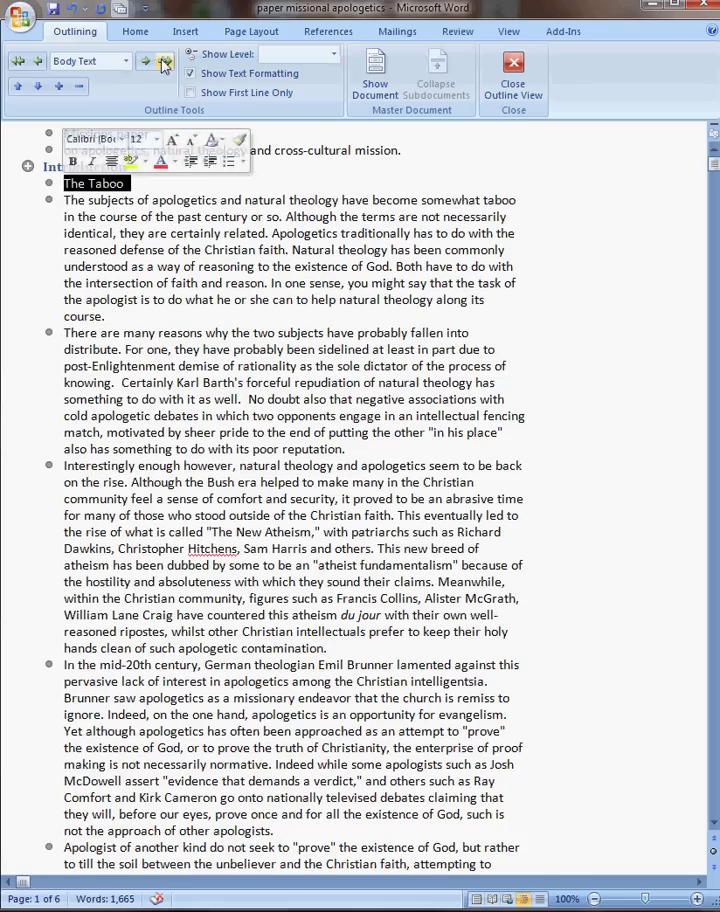
{"action": "left_click", "coordinate": [125, 61]}
{"action": "left_click", "coordinate": [111, 96]}
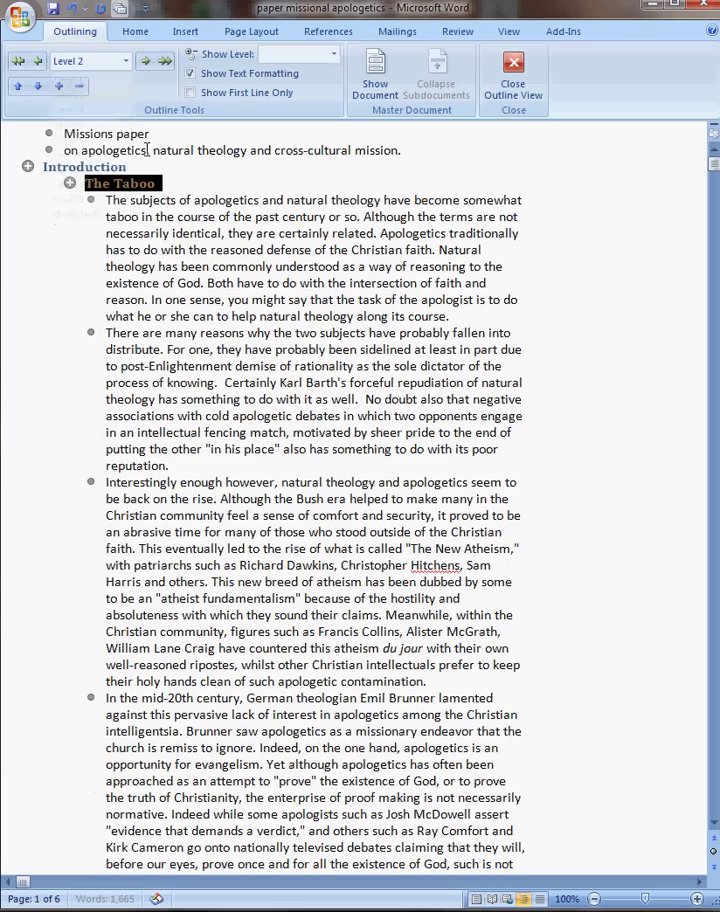
{"action": "left_click", "coordinate": [136, 216]}
{"action": "left_click", "coordinate": [70, 183]}
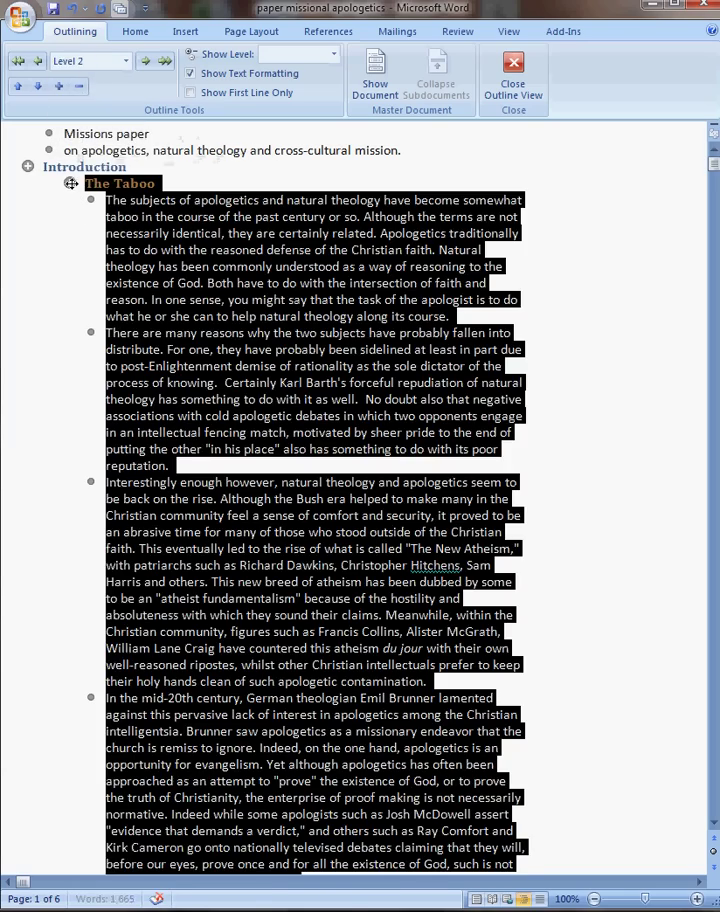
{"action": "left_click", "coordinate": [208, 299]}
{"action": "scroll", "coordinate": [243, 378], "scroll_direction": "down", "scroll_amount": 1}
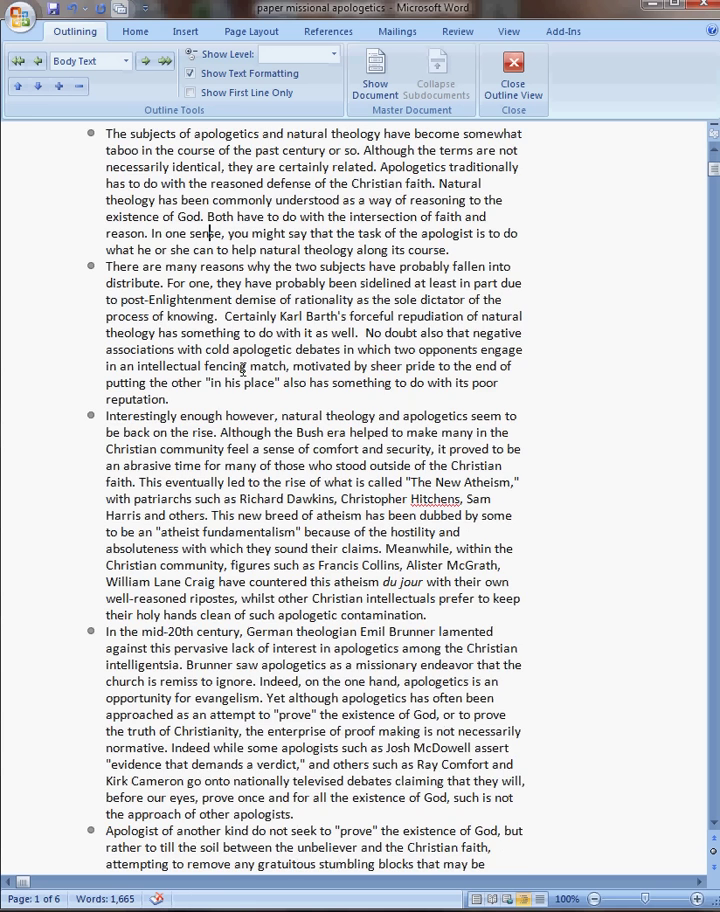
{"action": "scroll", "coordinate": [242, 370], "scroll_direction": "up", "scroll_amount": 1}
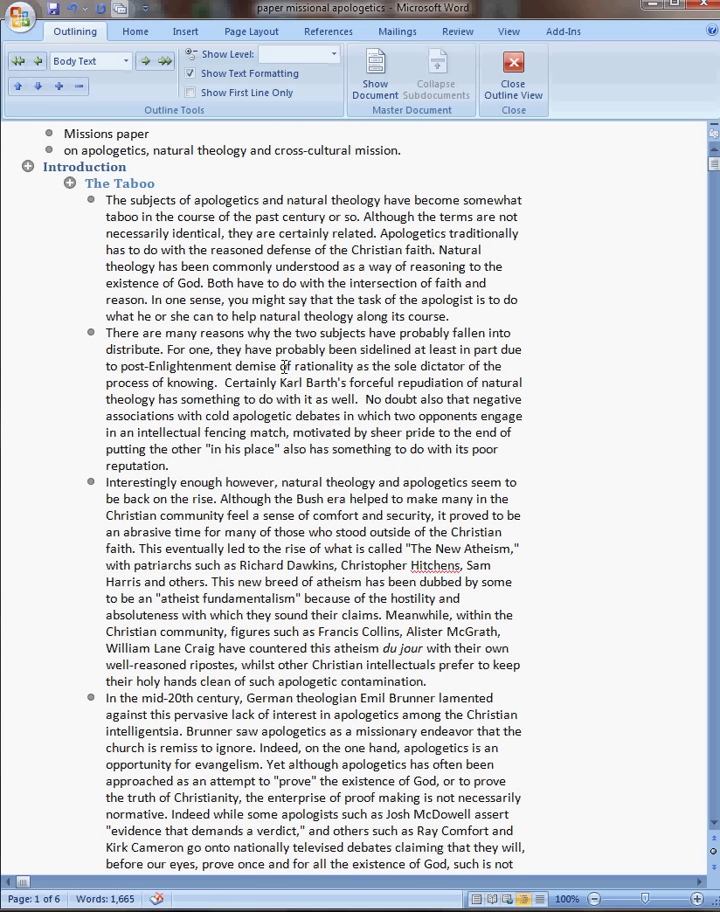
{"action": "left_click", "coordinate": [281, 350]}
Step: Insert 'Why the taboo?' above the second paragraph as a Level 2 heading
{"action": "key", "text": "ctrl+Up"}
{"action": "key", "text": "Return"}
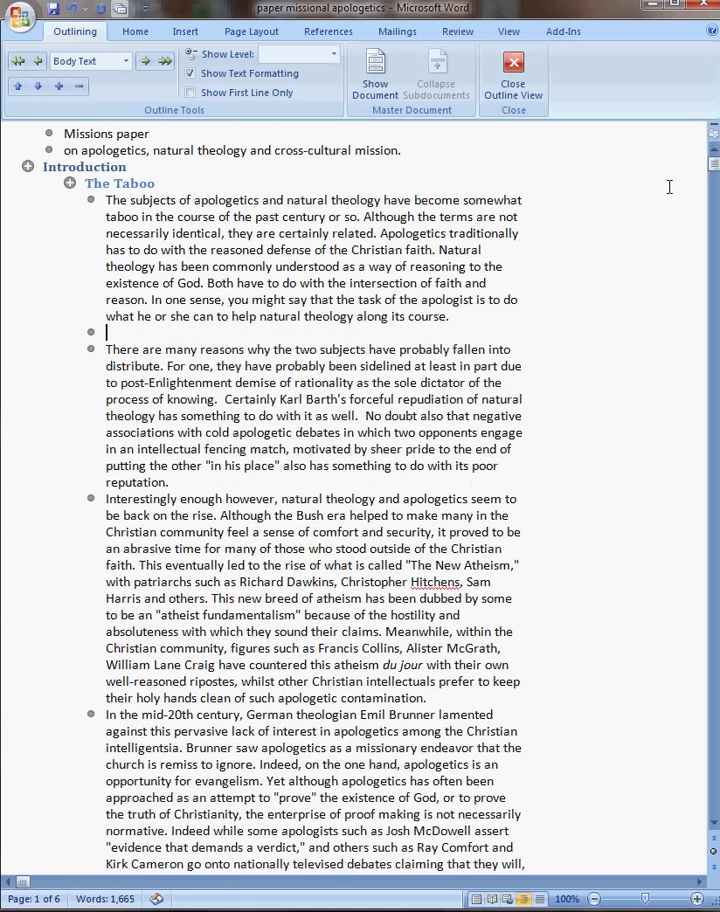
{"action": "type", "text": "Why the tab"}
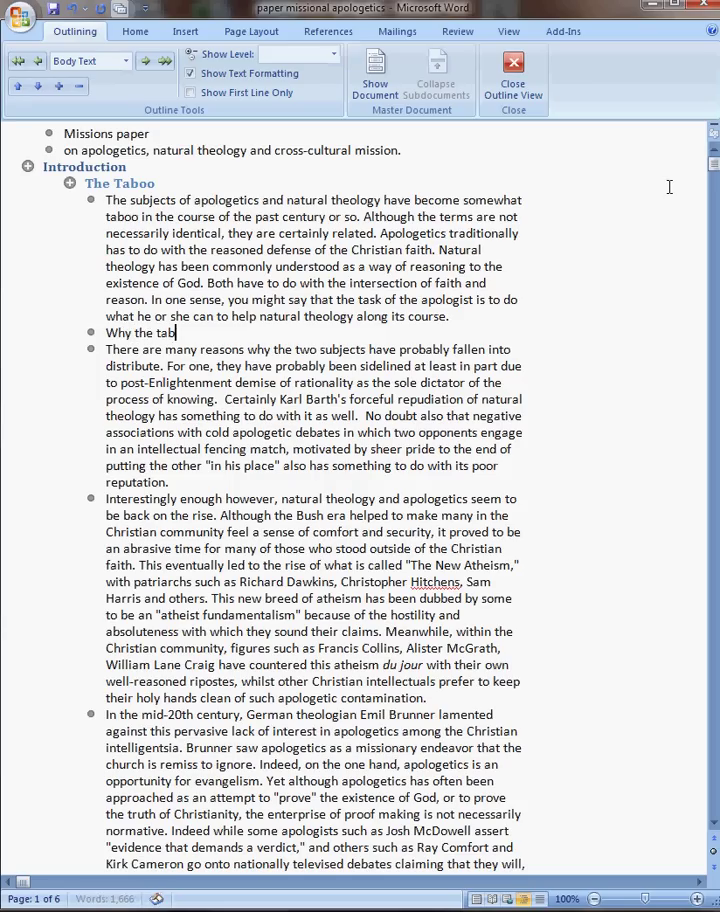
{"action": "type", "text": "oo?"}
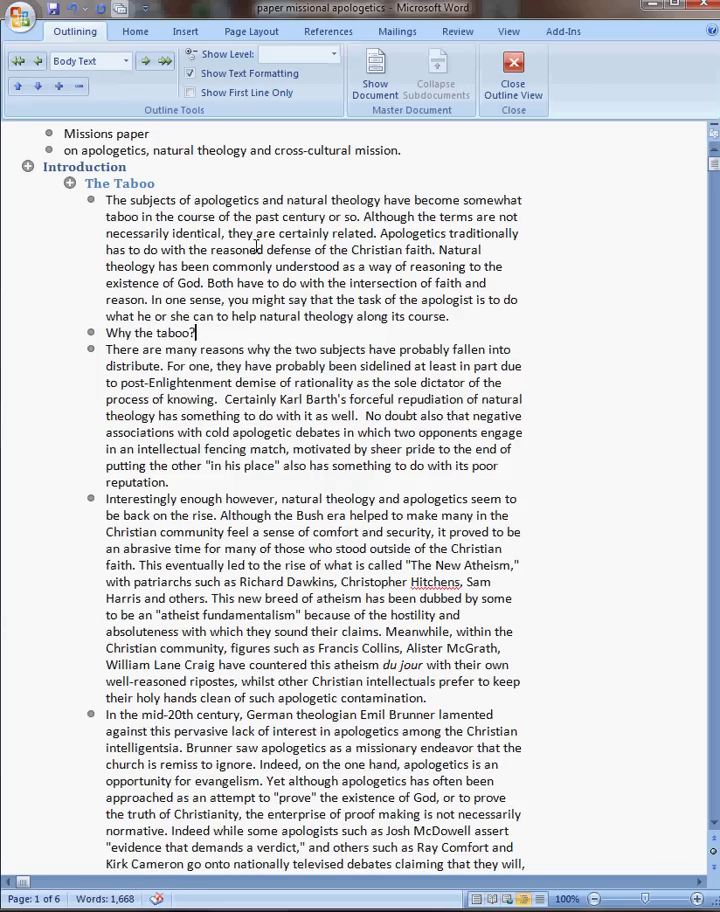
{"action": "double_click", "coordinate": [183, 336]}
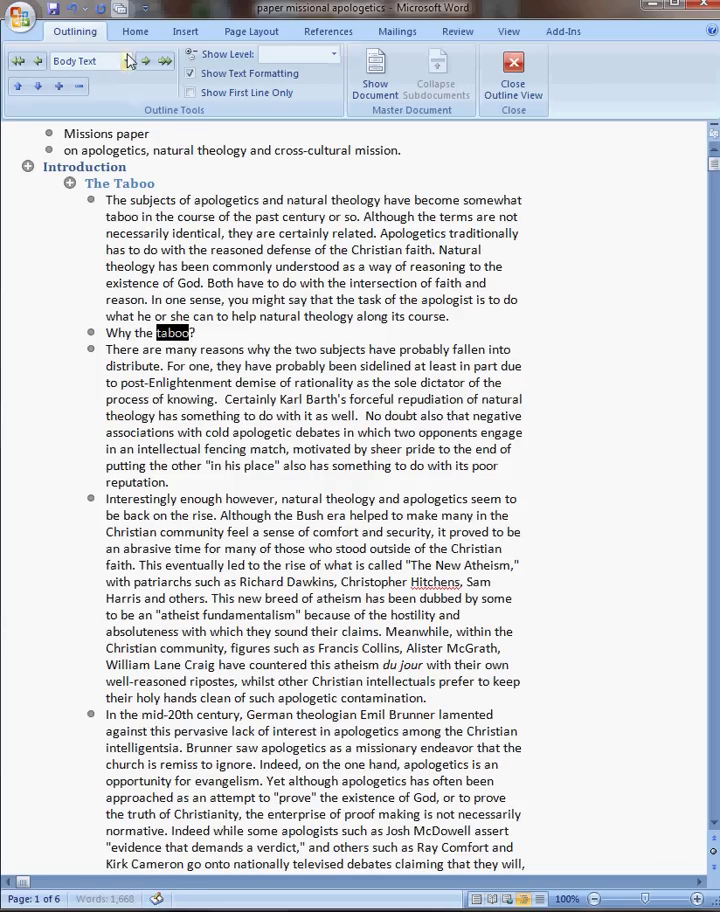
{"action": "triple_click", "coordinate": [198, 336]}
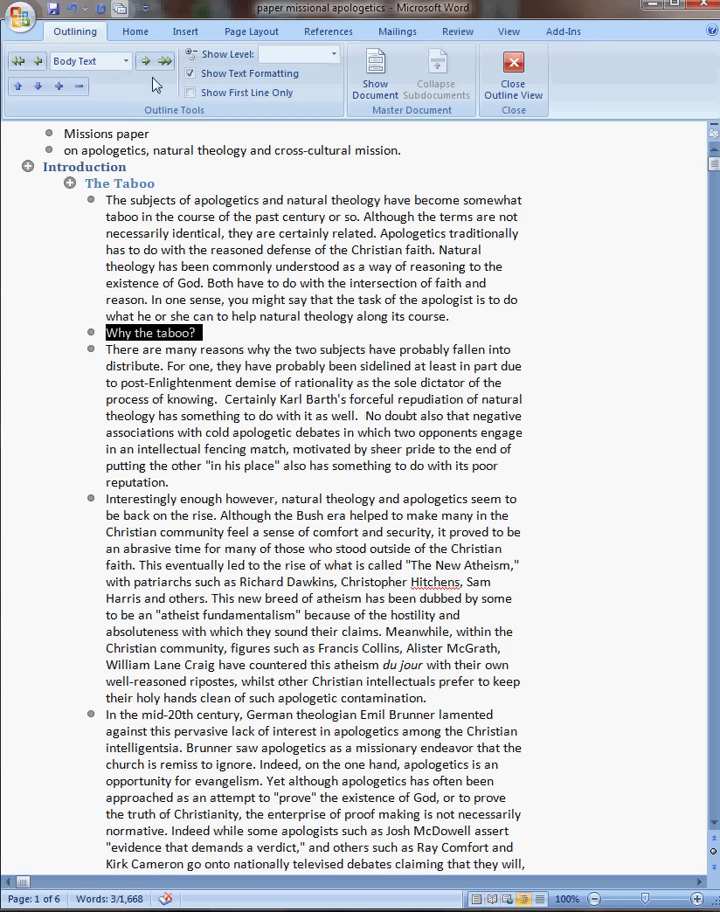
{"action": "left_click", "coordinate": [125, 61]}
{"action": "left_click", "coordinate": [110, 95]}
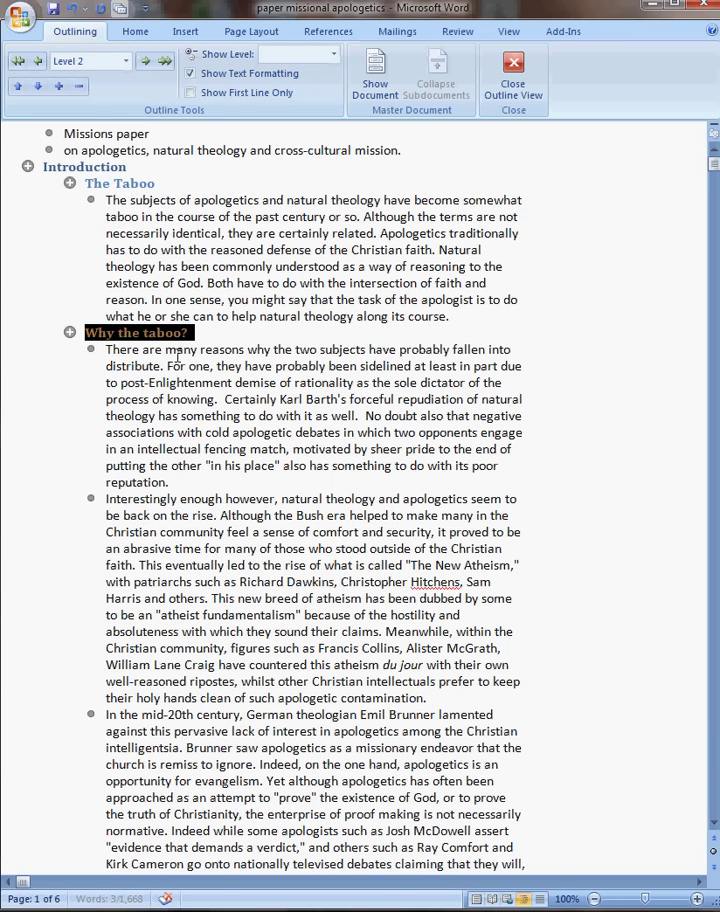
Step: Collapse the body text under 'The Taboo' and 'Why the taboo?' to show headings only
{"action": "left_click", "coordinate": [223, 283]}
{"action": "double_click", "coordinate": [66, 181]}
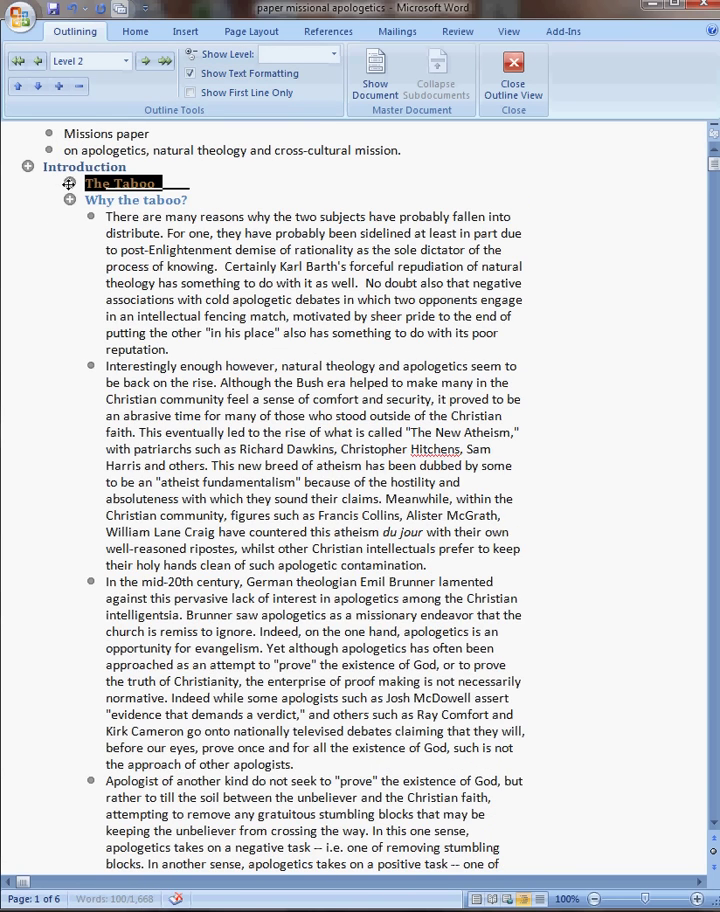
{"action": "double_click", "coordinate": [70, 199]}
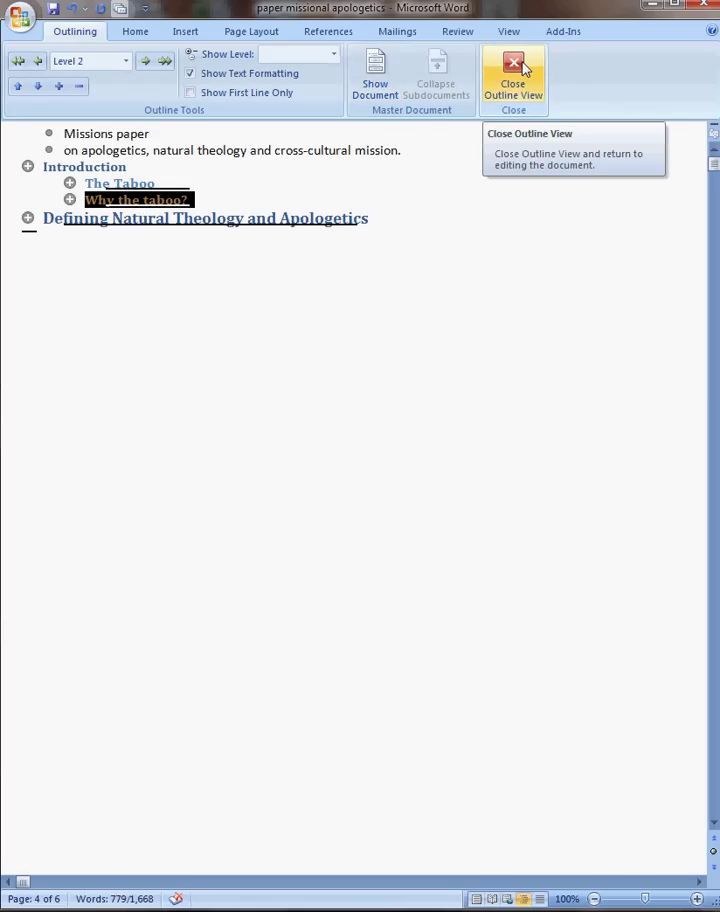
Step: Close Outline view and check the heading styles of 'Introduction' and 'The Taboo' in Print Layout
{"action": "left_click", "coordinate": [520, 68]}
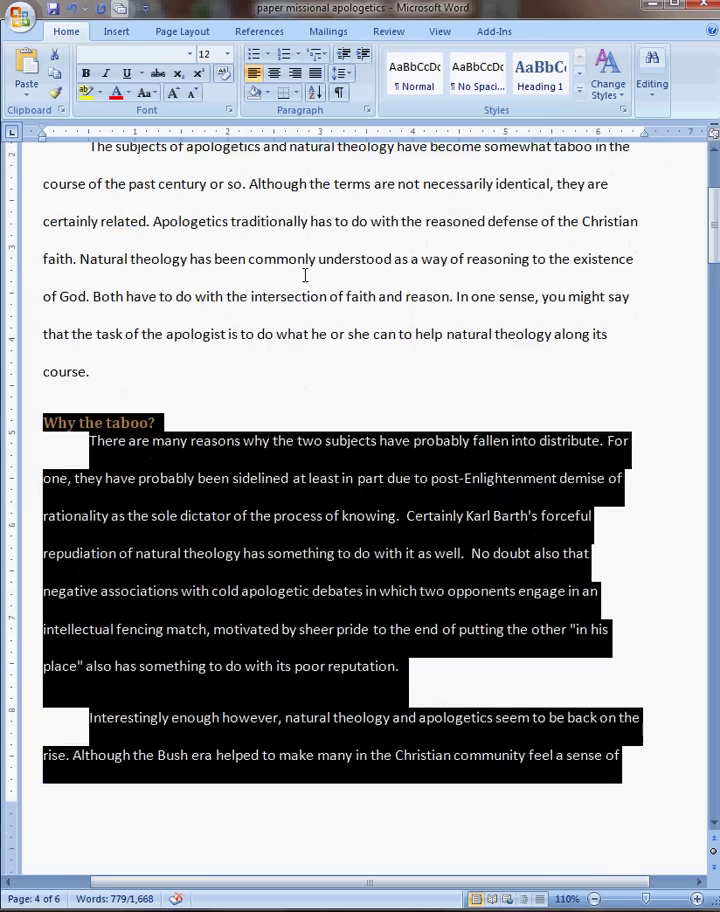
{"action": "scroll", "coordinate": [305, 285], "scroll_direction": "up", "scroll_amount": 5}
{"action": "left_click", "coordinate": [195, 401]}
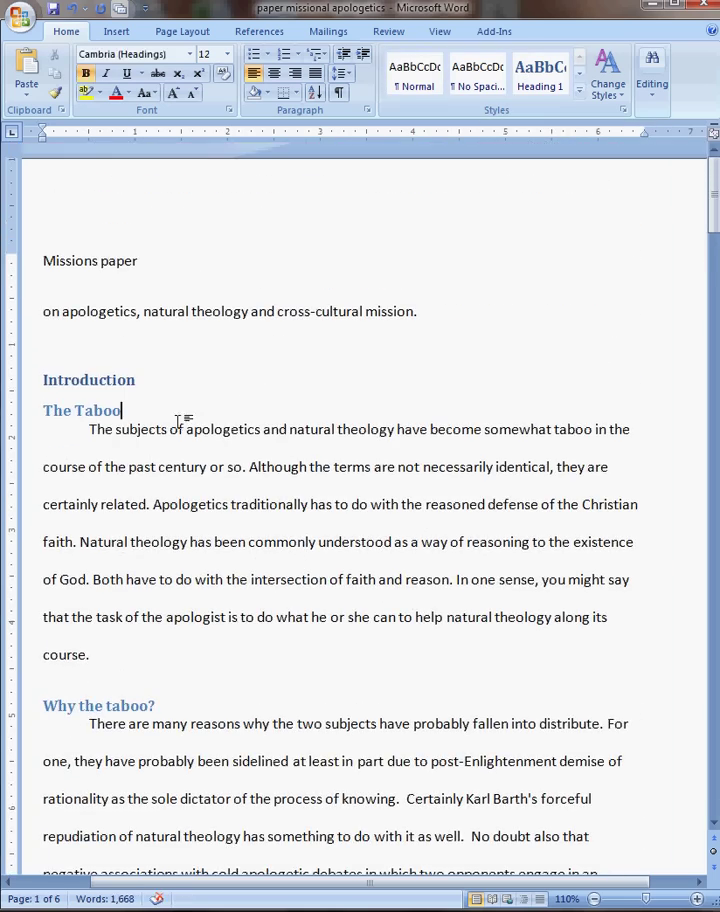
{"action": "scroll", "coordinate": [133, 300], "scroll_direction": "down", "scroll_amount": 1}
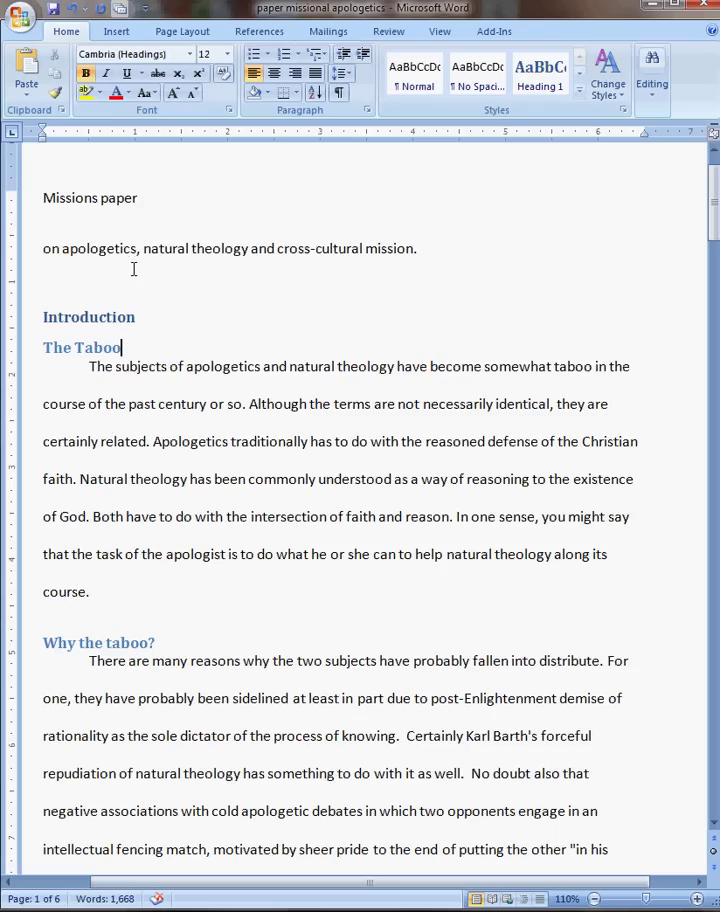
{"action": "left_click", "coordinate": [105, 317]}
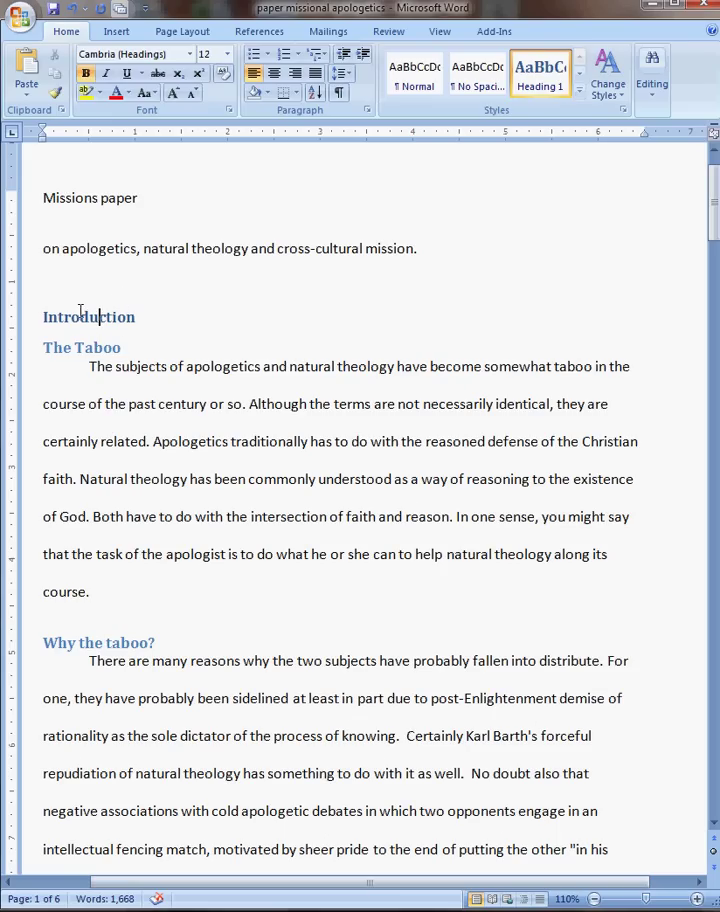
{"action": "left_click", "coordinate": [108, 347]}
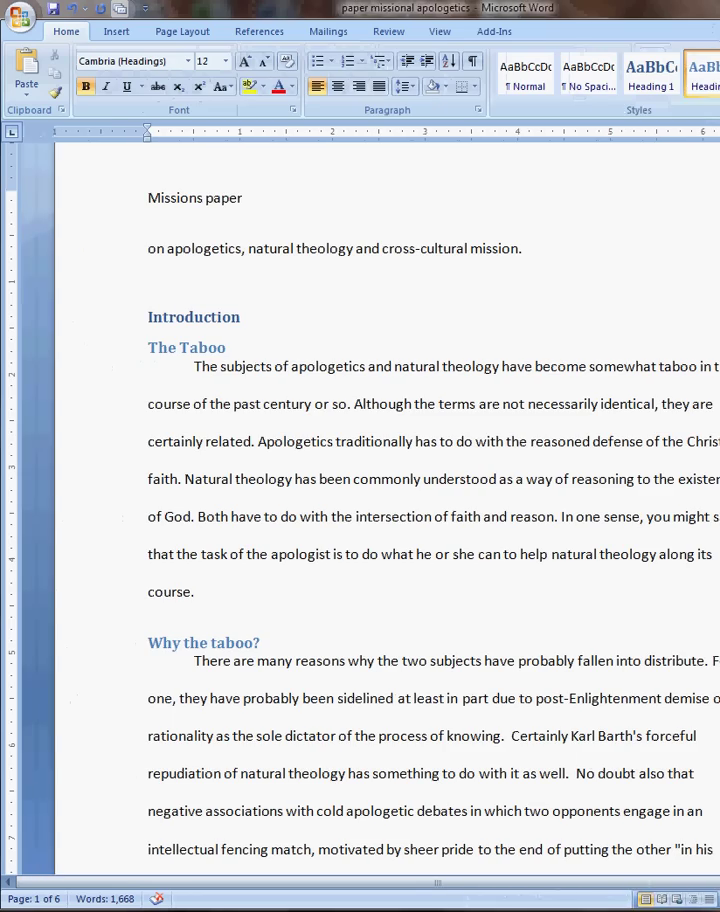
Step: Scroll through the paper in Print Layout to review the new subheadings
{"action": "mouse_move", "coordinate": [719, 128]}
{"action": "left_mouse_down"}
{"action": "mouse_move", "coordinate": [681, 128]}
{"action": "mouse_move", "coordinate": [713, 128]}
{"action": "left_mouse_up"}
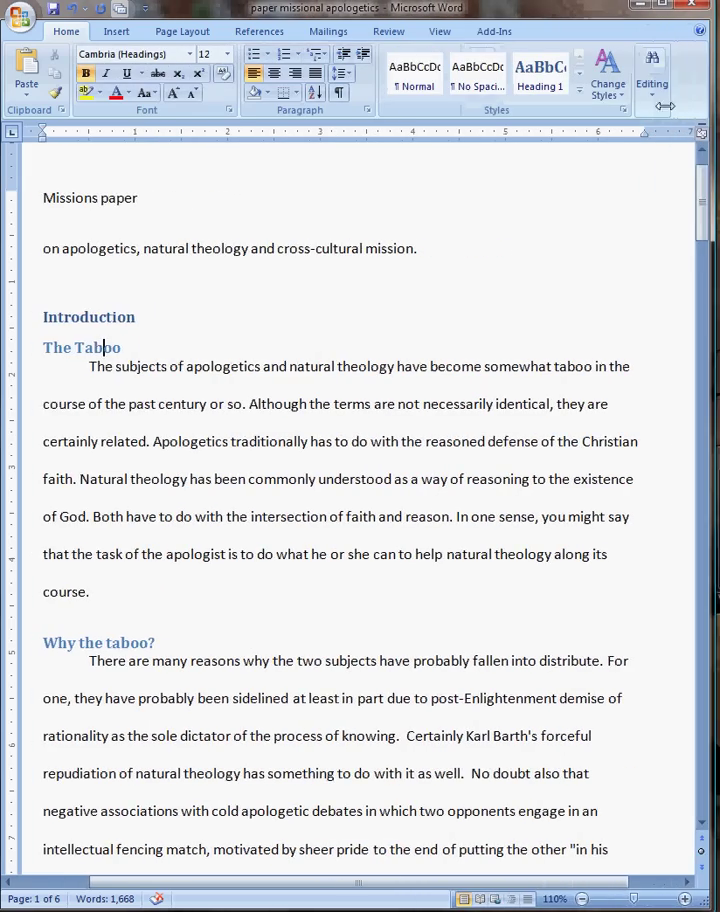
{"action": "left_click", "coordinate": [305, 240]}
{"action": "scroll", "coordinate": [323, 285], "scroll_direction": "down", "scroll_amount": 10}
{"action": "scroll", "coordinate": [323, 285], "scroll_direction": "down", "scroll_amount": 4}
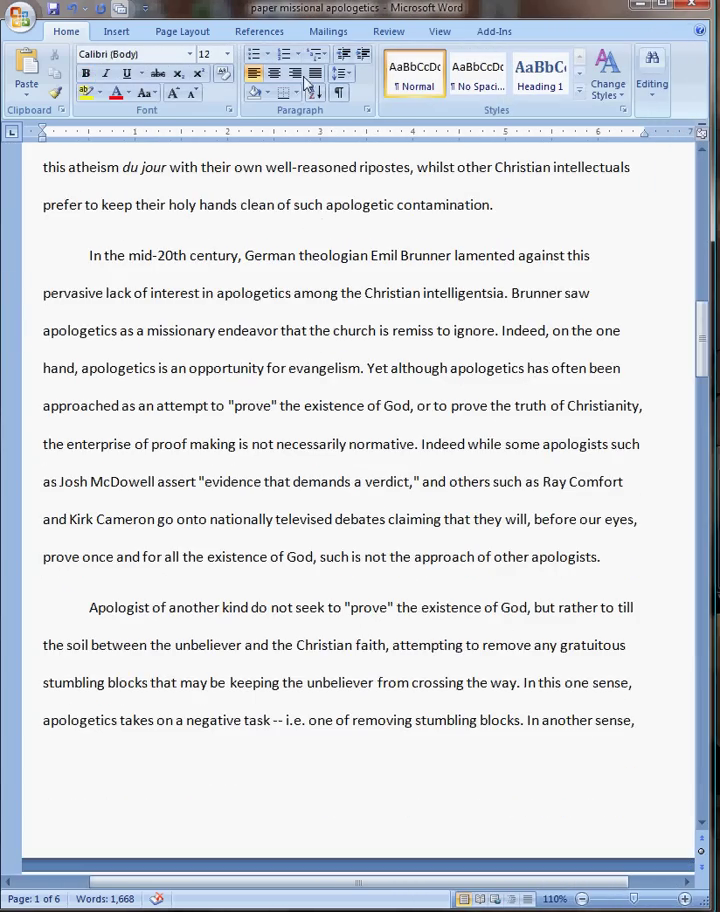
{"action": "scroll", "coordinate": [329, 238], "scroll_direction": "up", "scroll_amount": 1}
{"action": "scroll", "coordinate": [329, 238], "scroll_direction": "up", "scroll_amount": 15}
{"action": "left_click", "coordinate": [305, 348]}
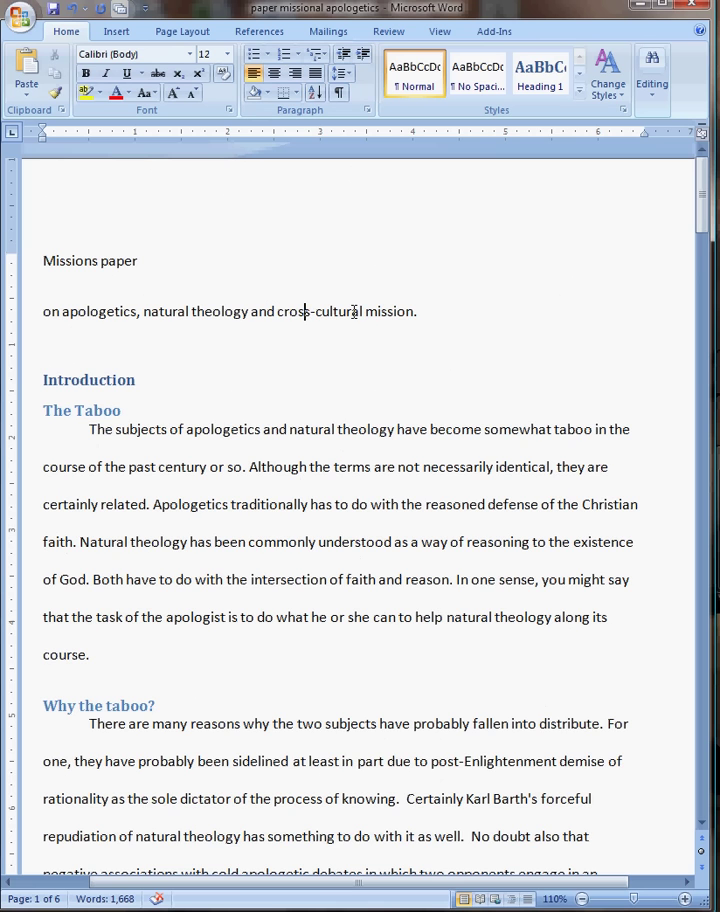
{"action": "left_click", "coordinate": [380, 350]}
{"action": "scroll", "coordinate": [390, 405], "scroll_direction": "down", "scroll_amount": 4}
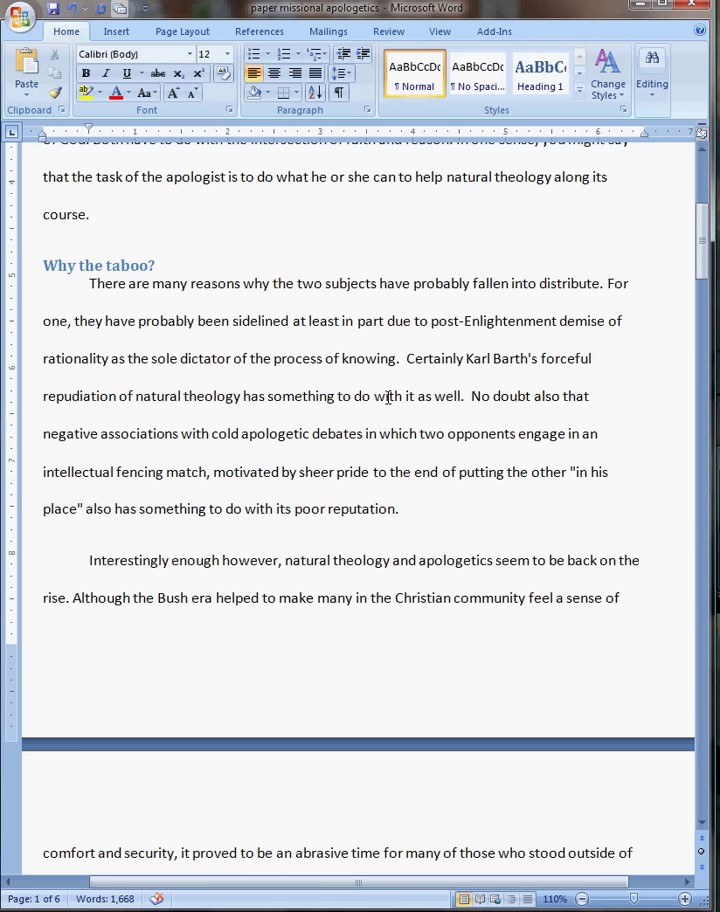
{"action": "scroll", "coordinate": [387, 384], "scroll_direction": "down", "scroll_amount": 3}
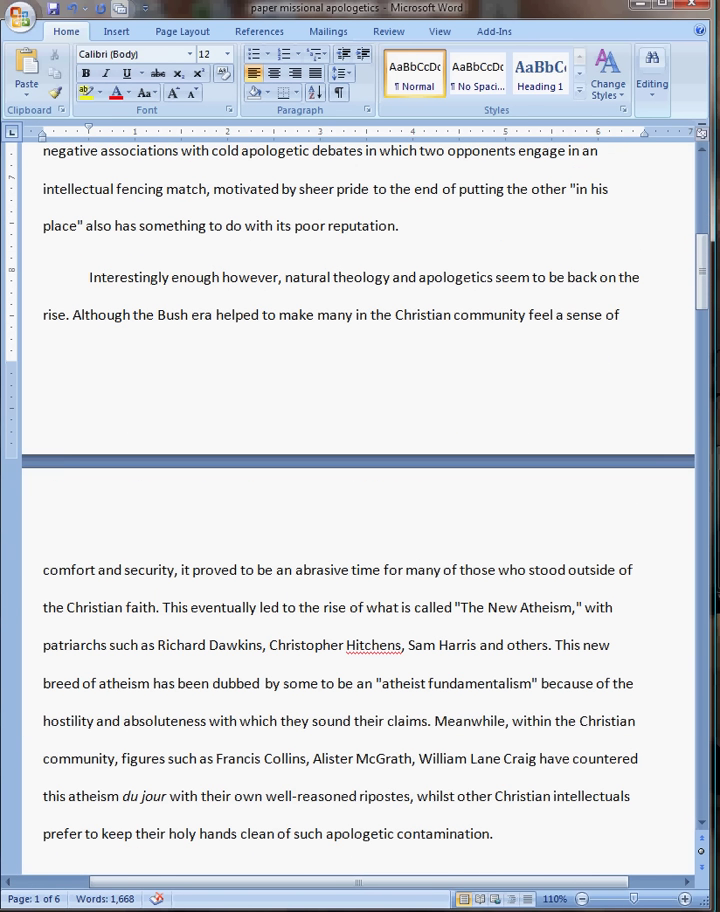